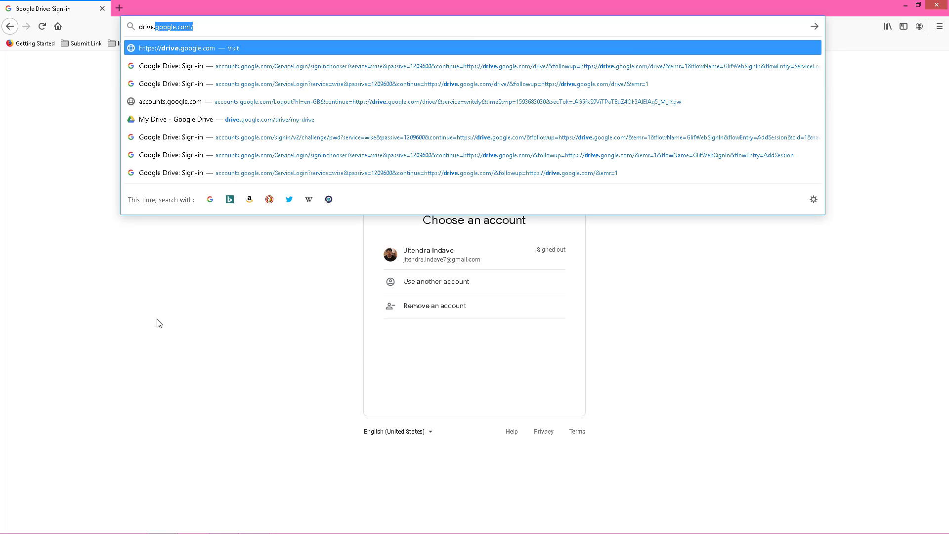
Sign in to Google Drive with the saved account's password and decline saving the login.
key(Right)
key(Escape)
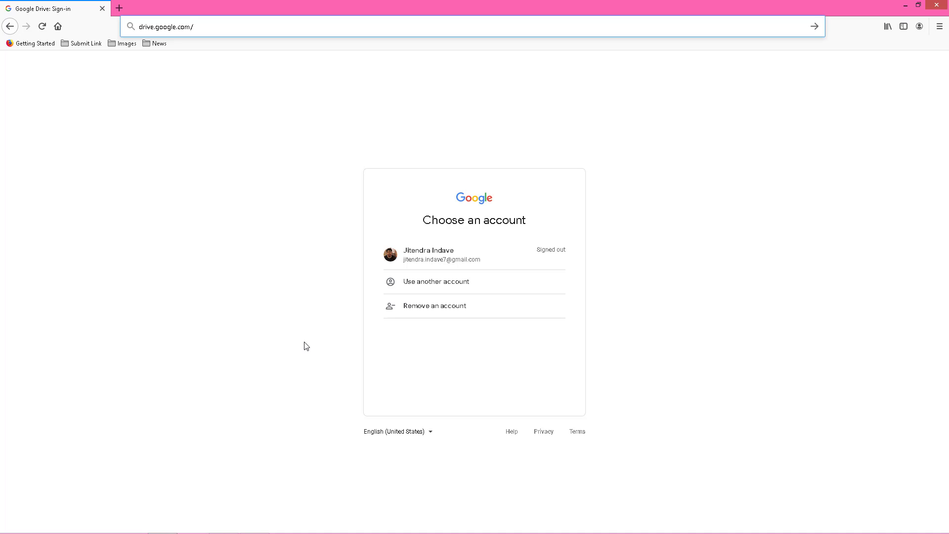
click(438, 254)
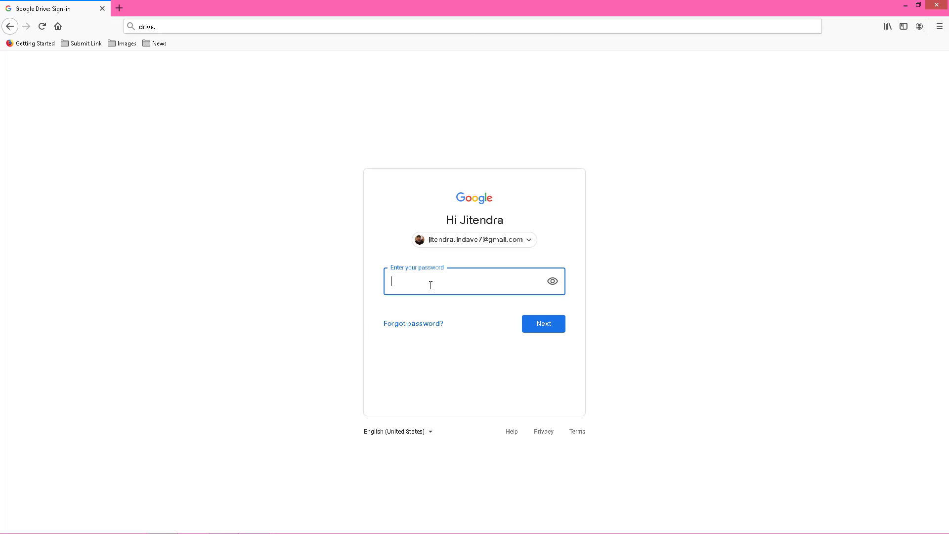
text(************)
click(542, 332)
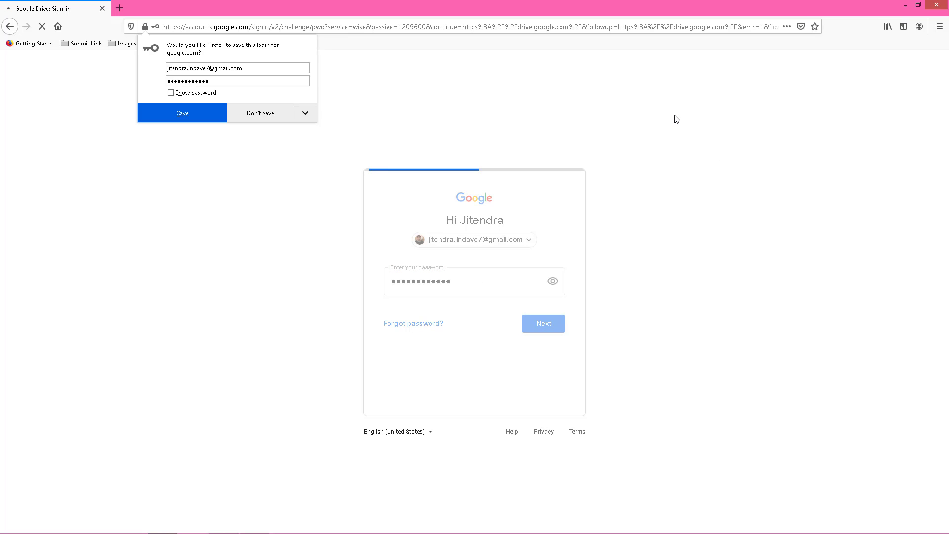
click(275, 119)
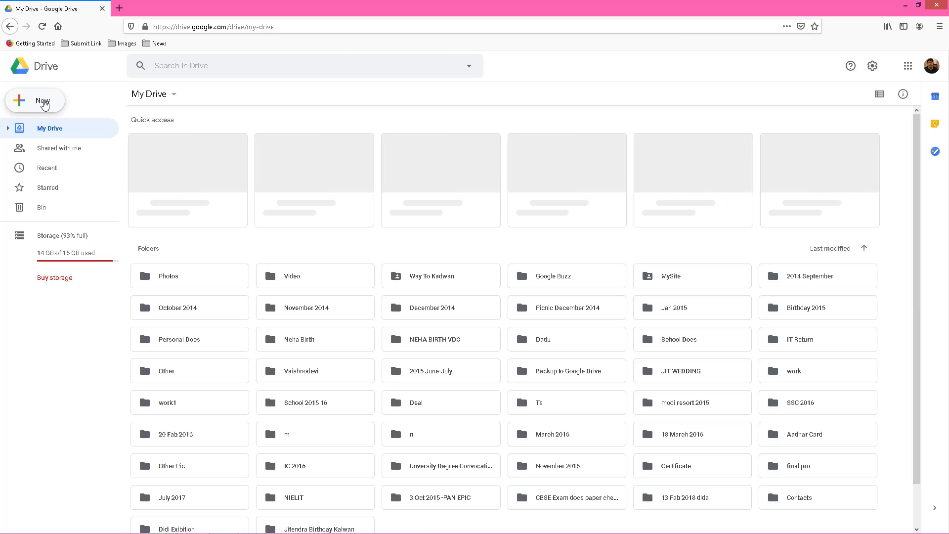
Create a blank Google Form from Drive's New > More menu.
click(44, 102)
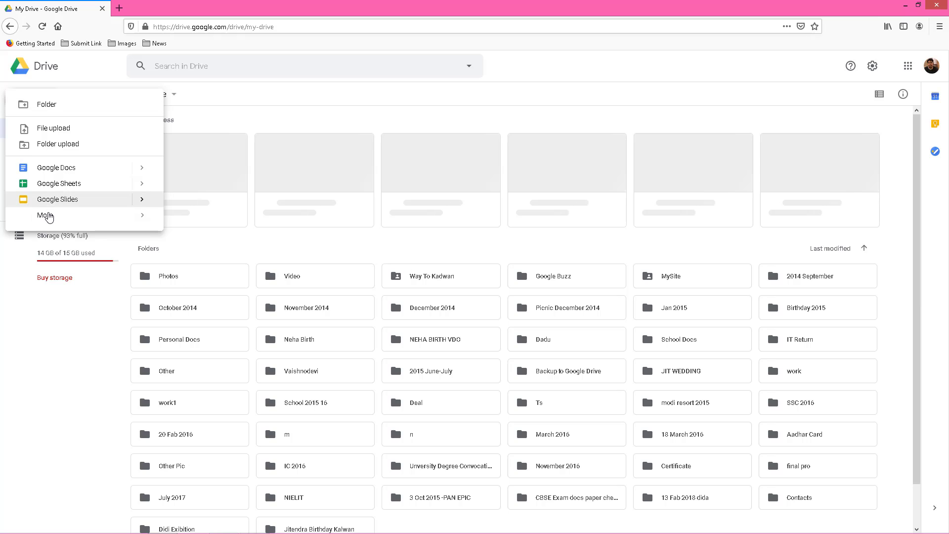
mouse_move(47, 215)
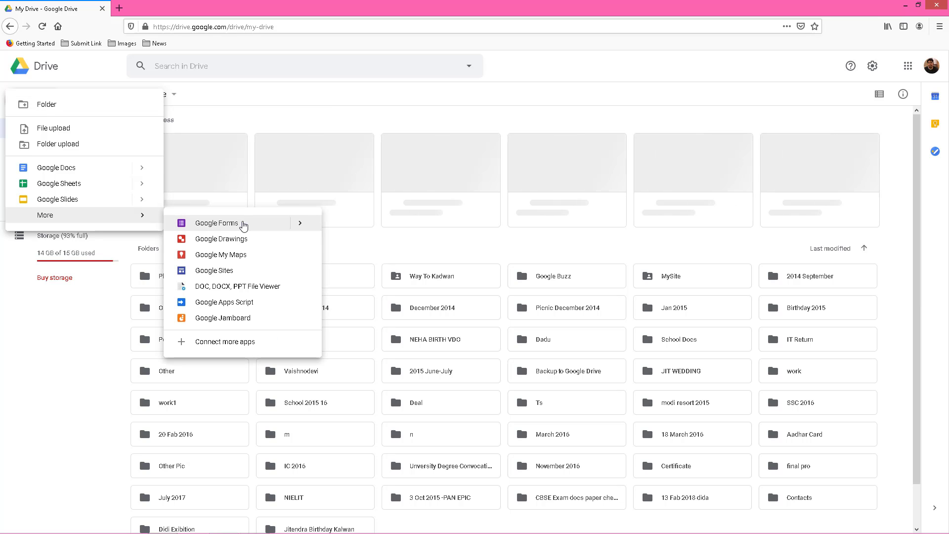
click(244, 225)
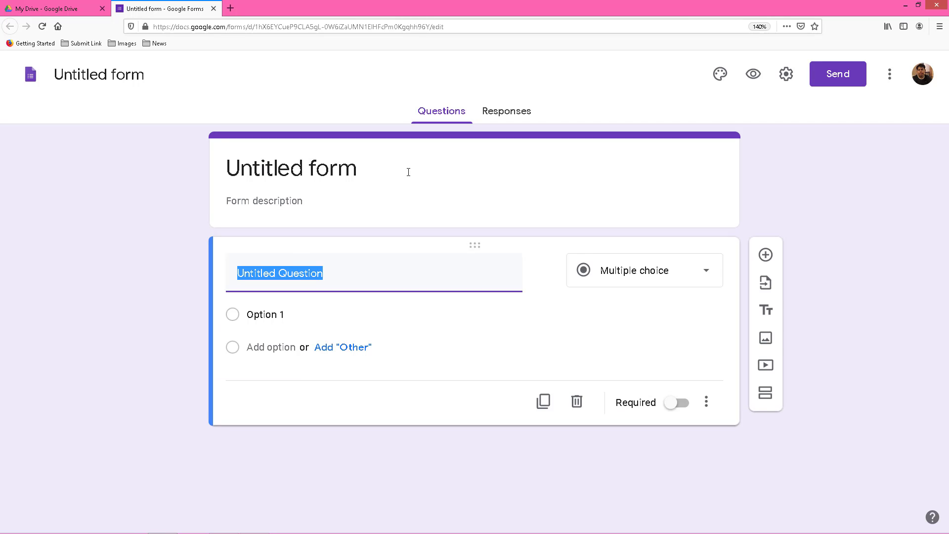
Limit the form to 1 response per person and make it a quiz with immediate marks.
click(786, 78)
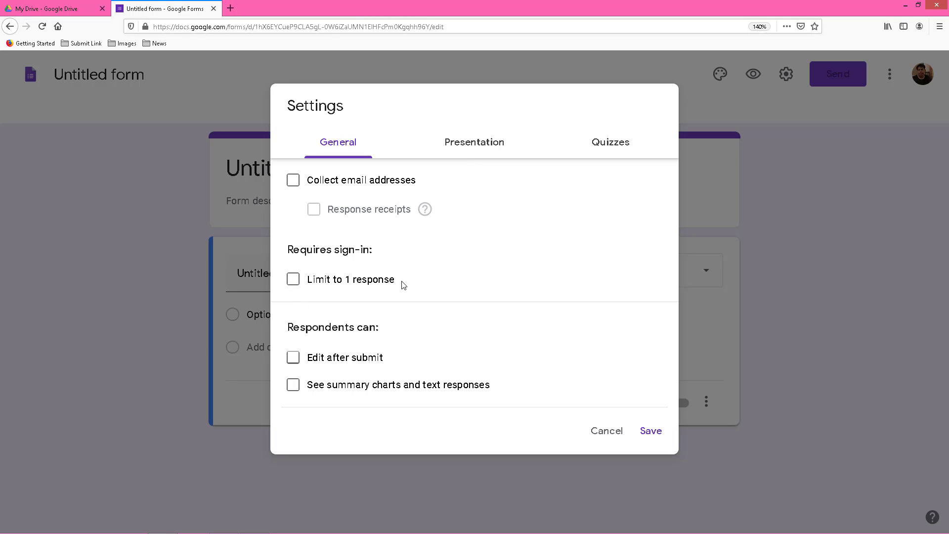
click(294, 280)
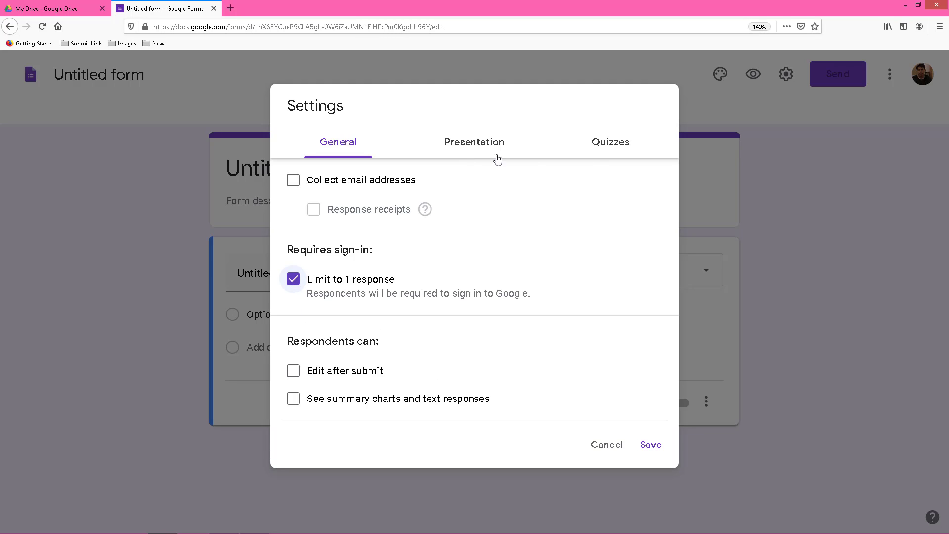
click(606, 146)
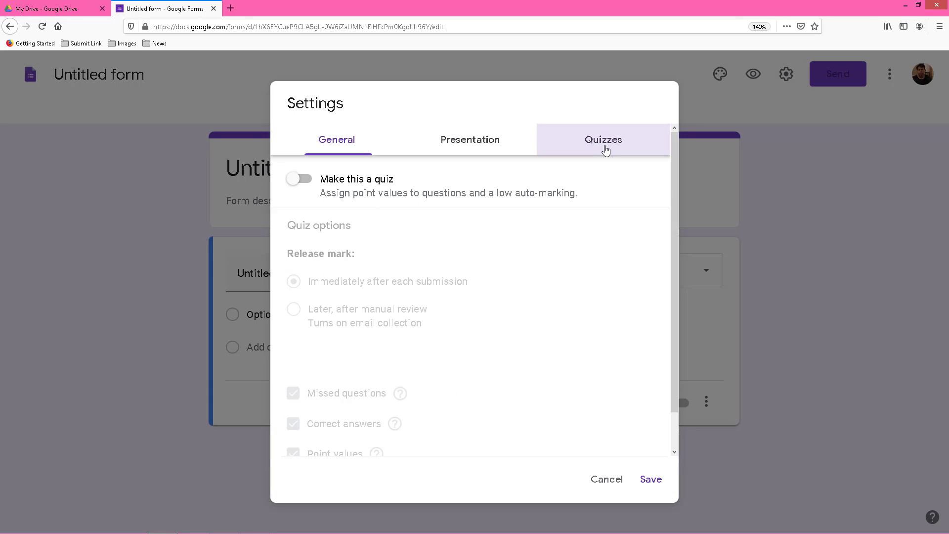
click(309, 181)
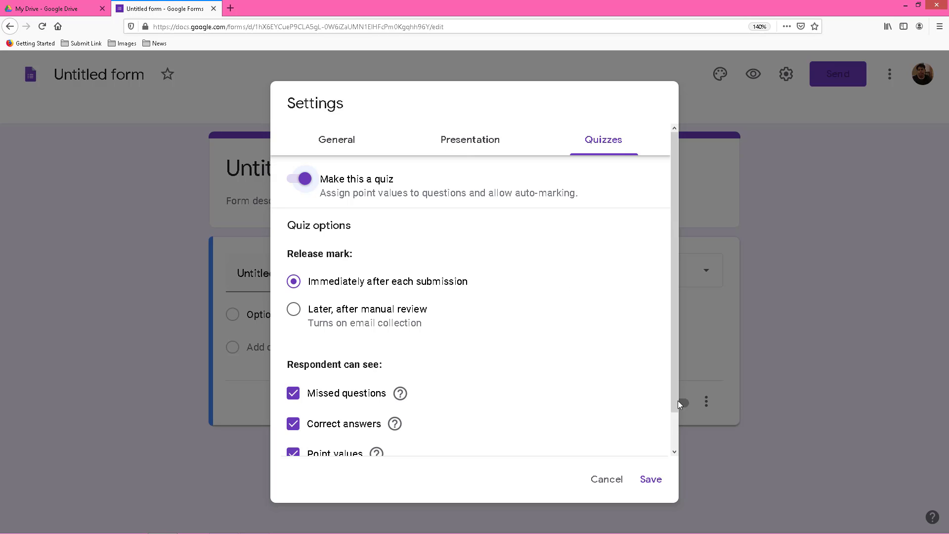
scroll(678, 400, down, 2)
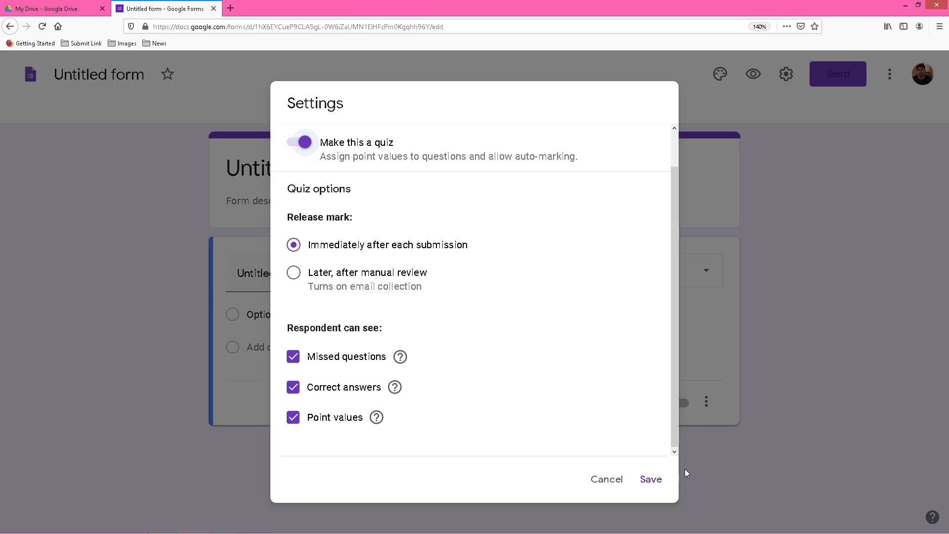
click(649, 479)
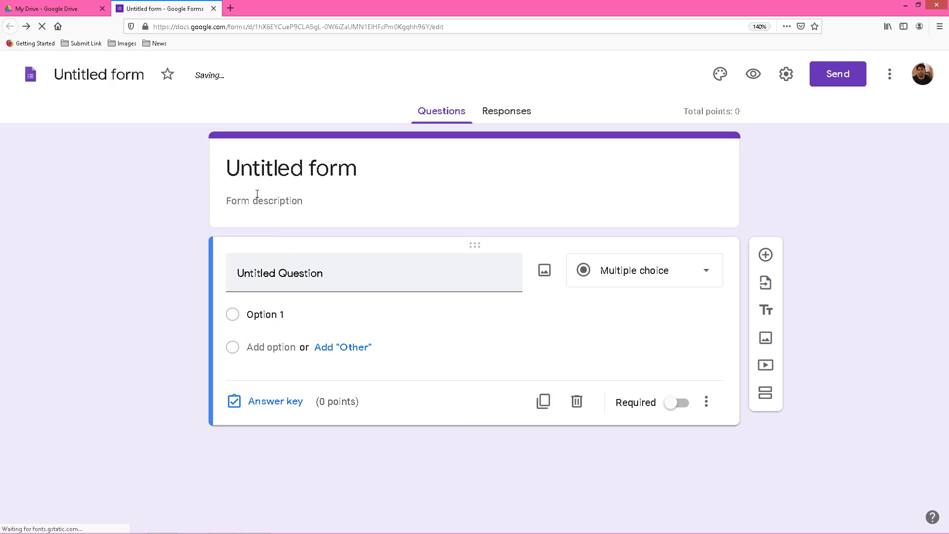
Title the form 'Student Detail'.
click(297, 170)
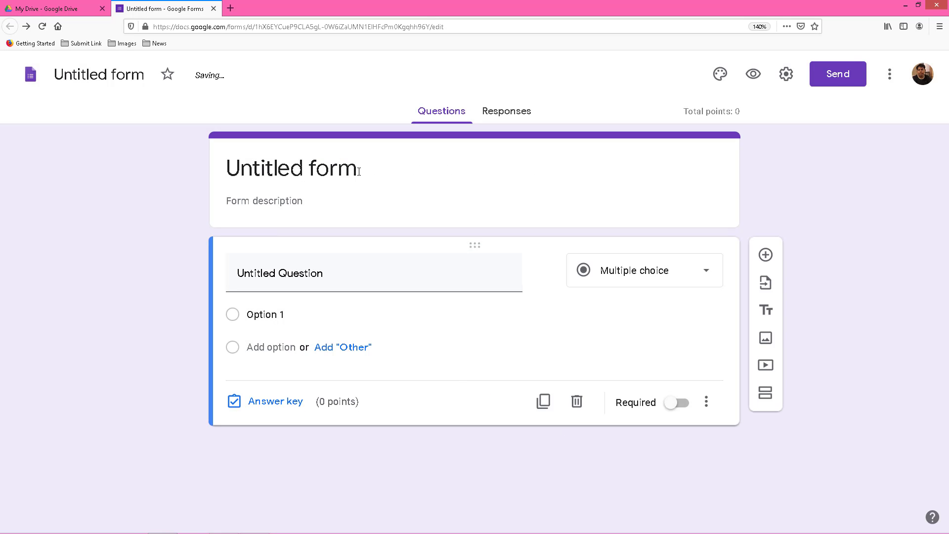
click(375, 171)
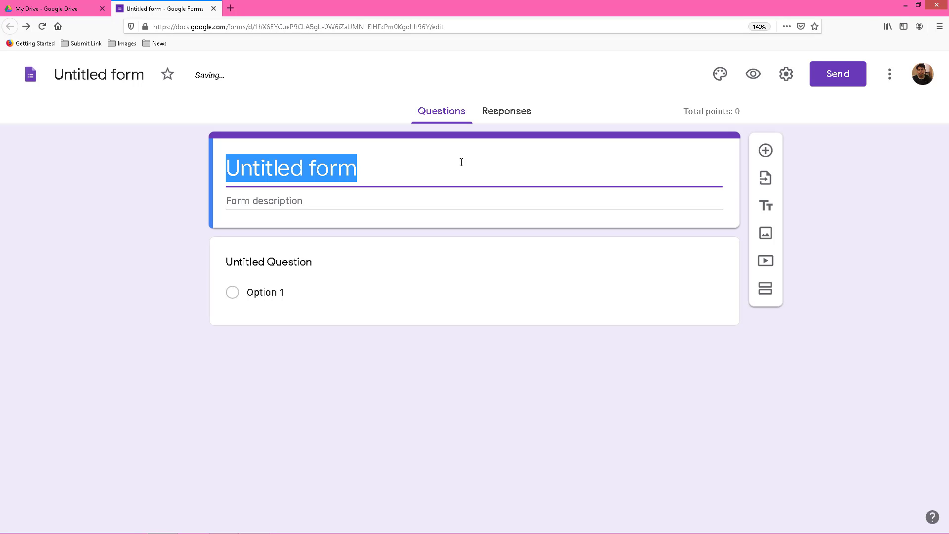
text(ST)
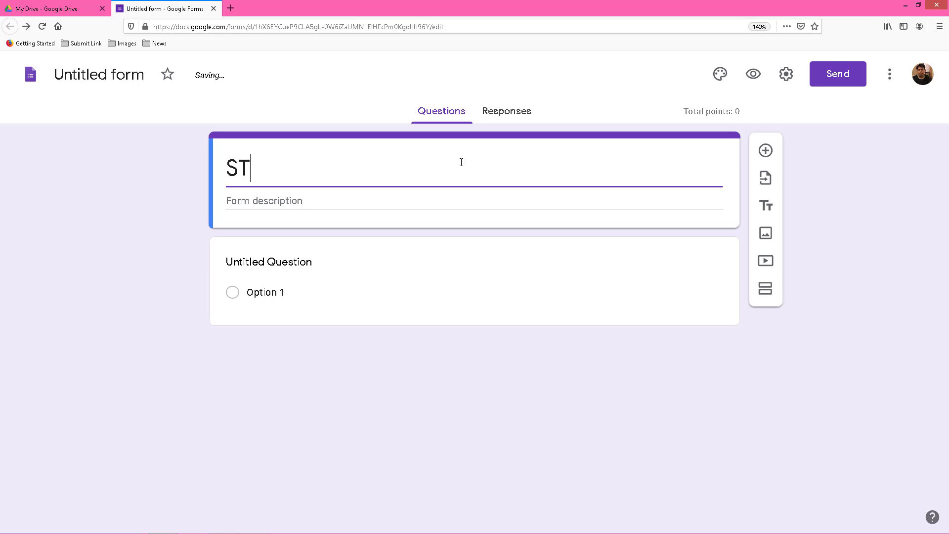
text(ud)
key(BackSpace)
key(BackSpace)
key(BackSpace)
text(tudent Detail)
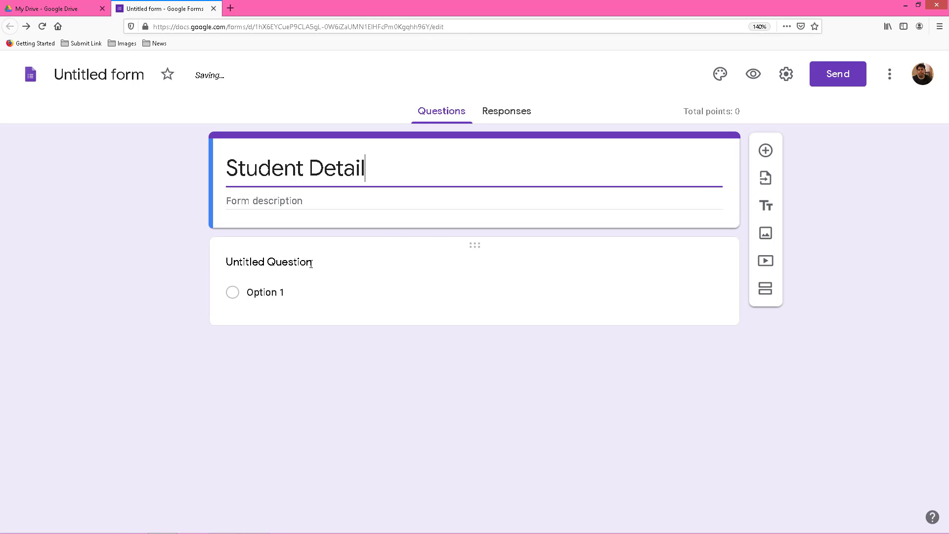
Make the first question a short-answer question titled 'Student Name'.
click(314, 293)
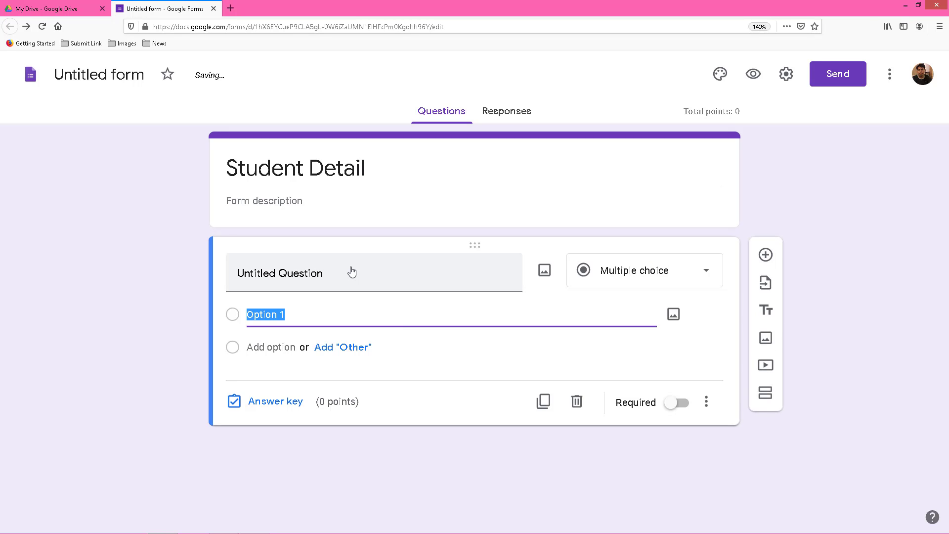
click(709, 276)
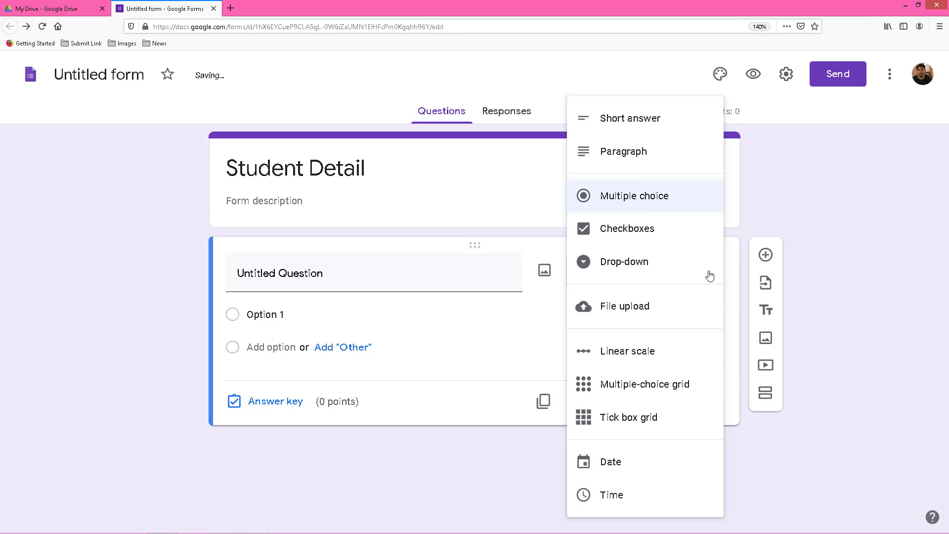
click(640, 123)
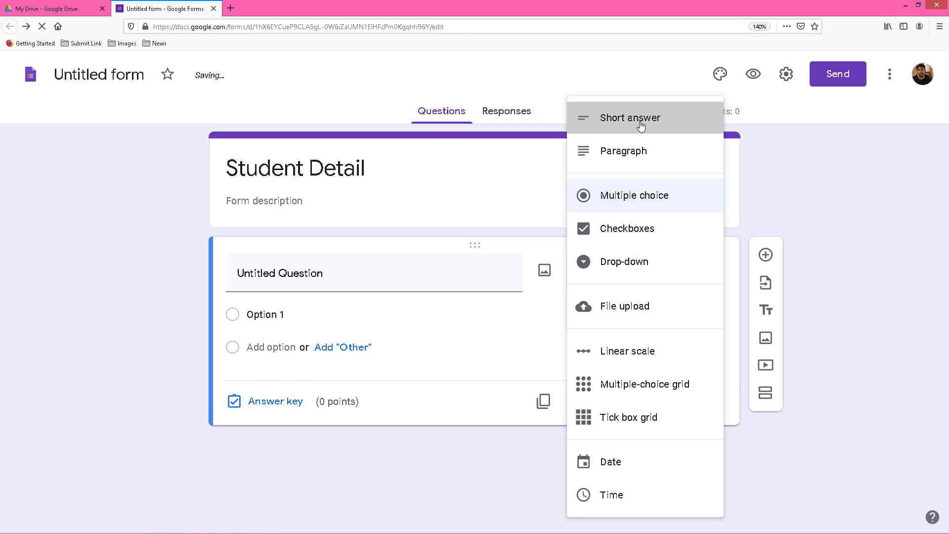
click(281, 279)
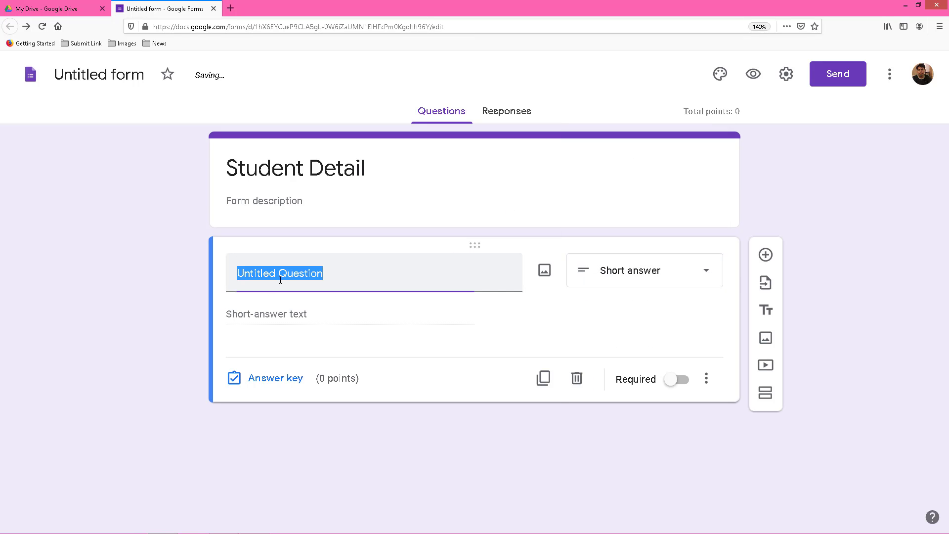
text(Student)
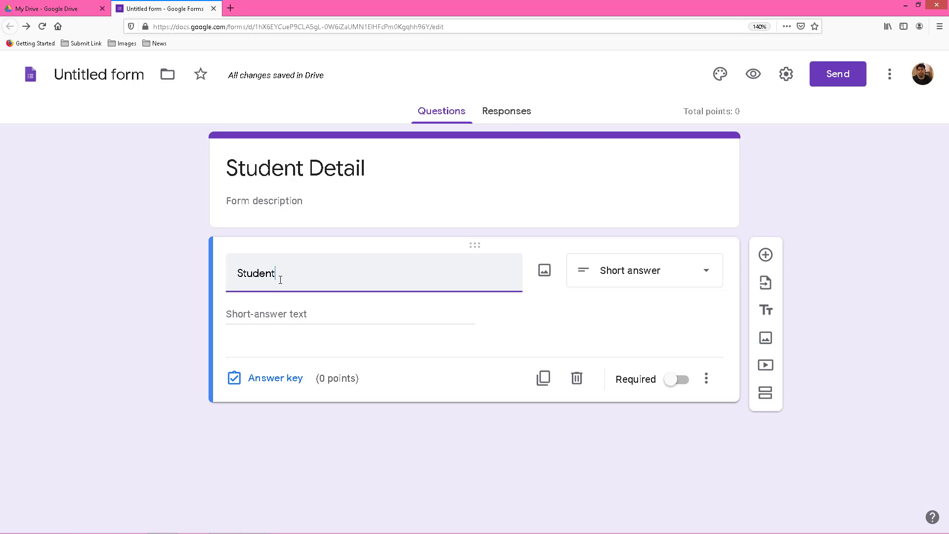
text( Nam)
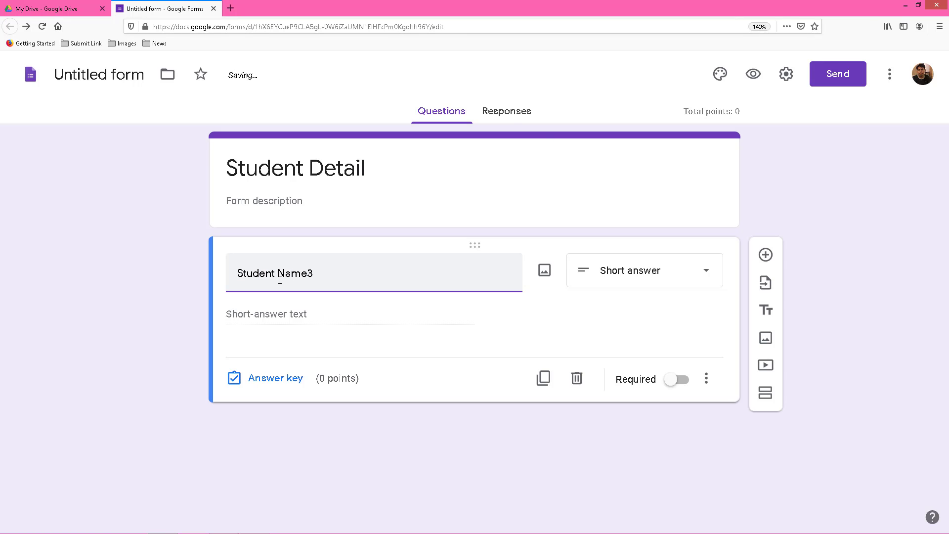
text(e3)
key(BackSpace)
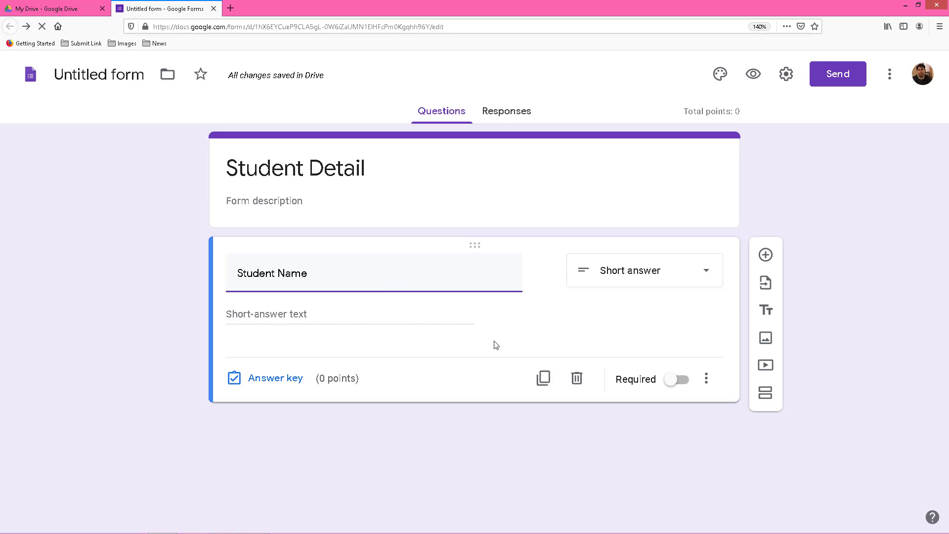
Make Student Name required and duplicate it into Class and Div questions.
click(682, 380)
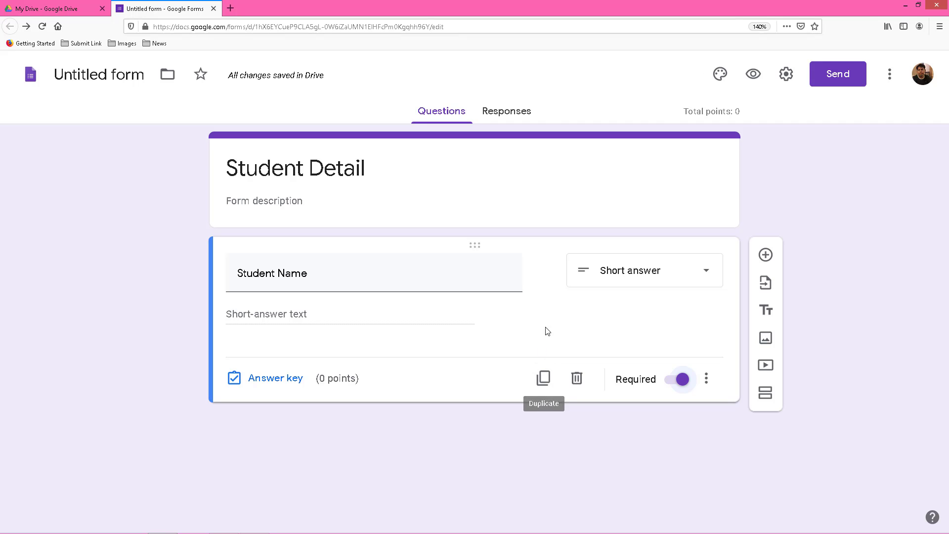
click(543, 378)
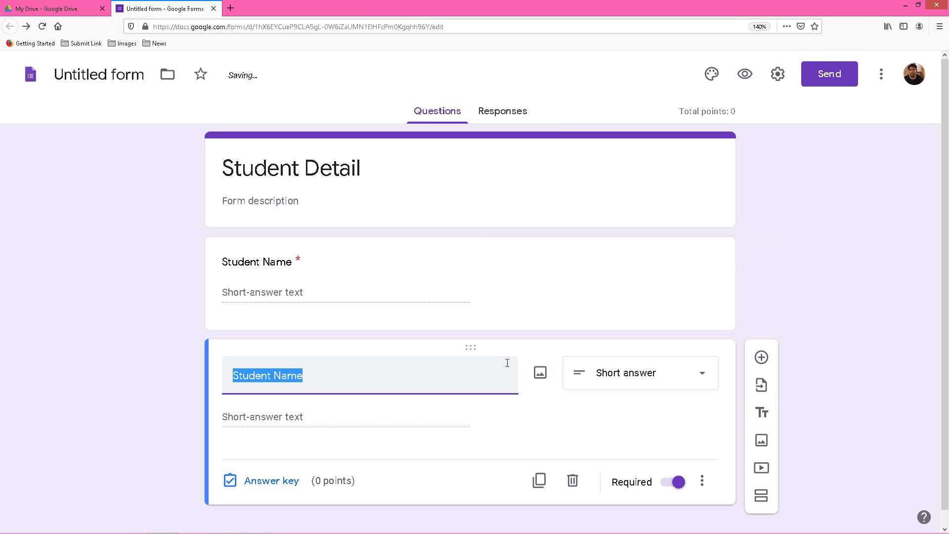
text(Class)
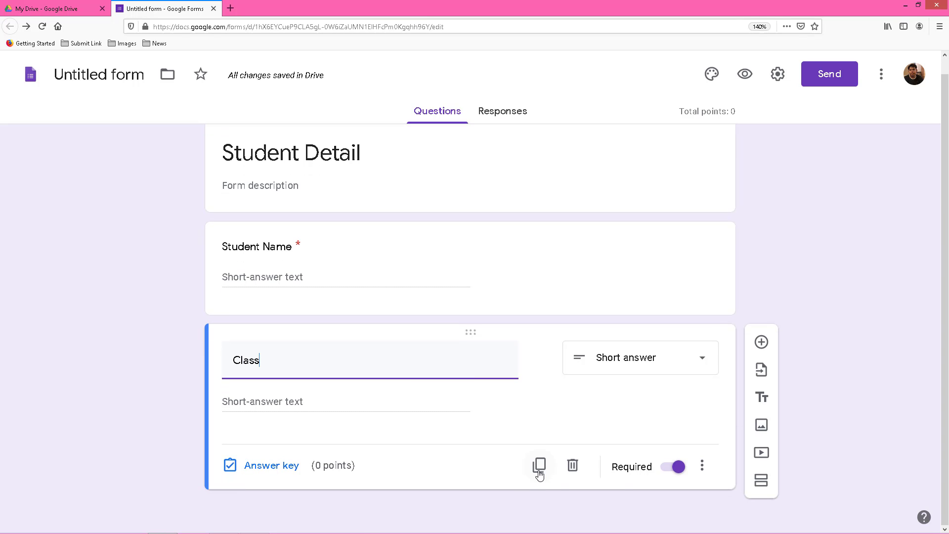
click(539, 465)
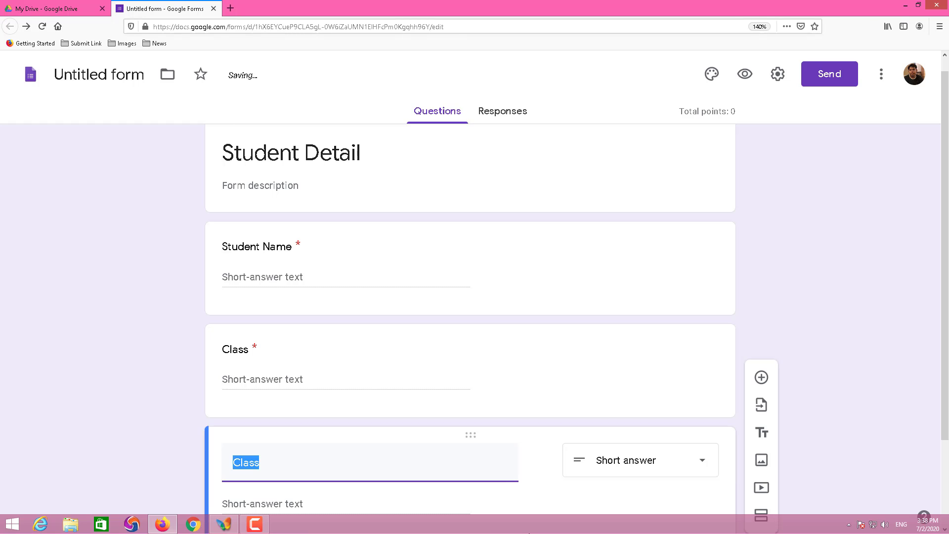
text(Div)
Add duplicated Mobile No and Email ID short-answer questions with number validation.
scroll(461, 404, down, 3)
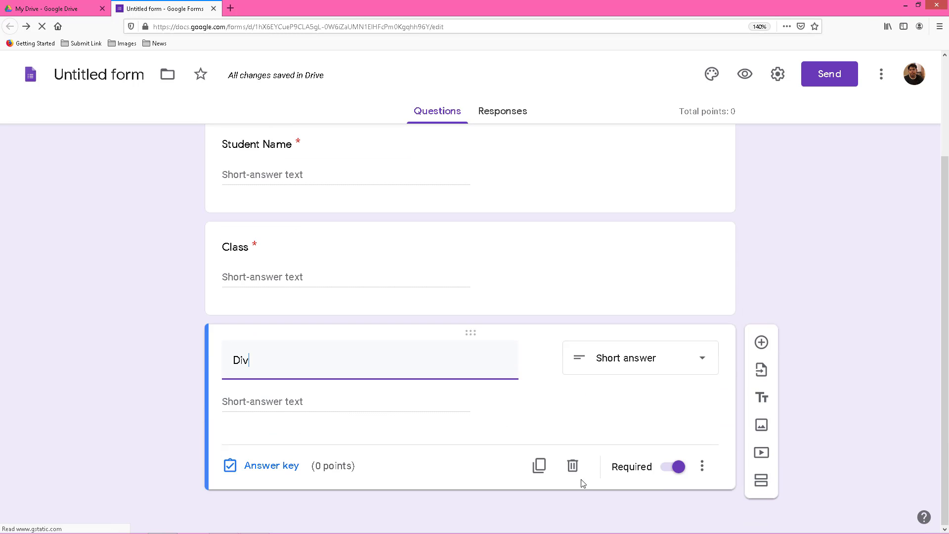
click(539, 465)
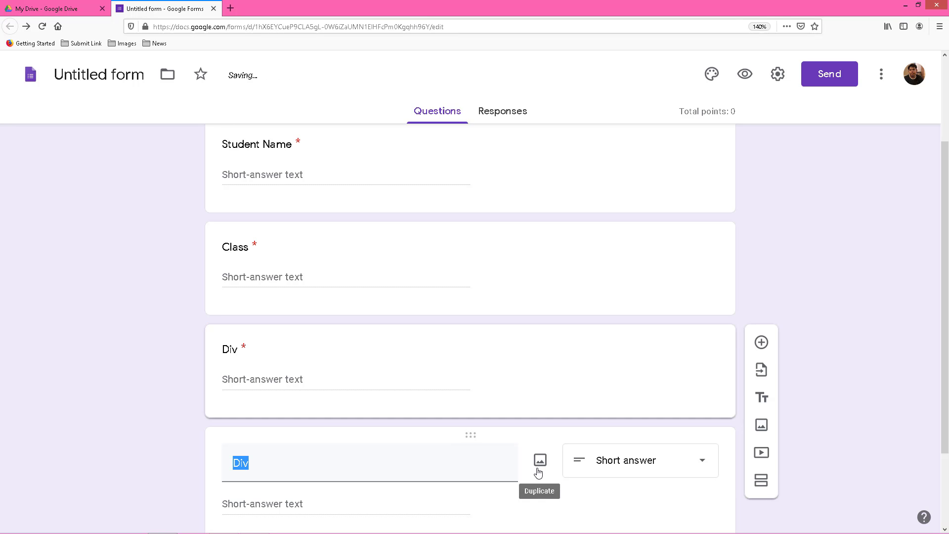
scroll(741, 451, down, 3)
text(Mobile)
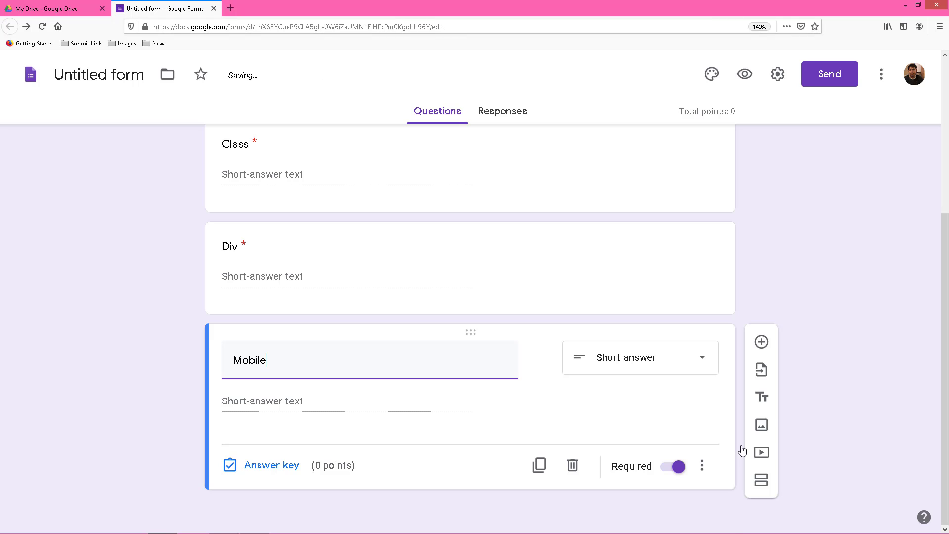
text( No)
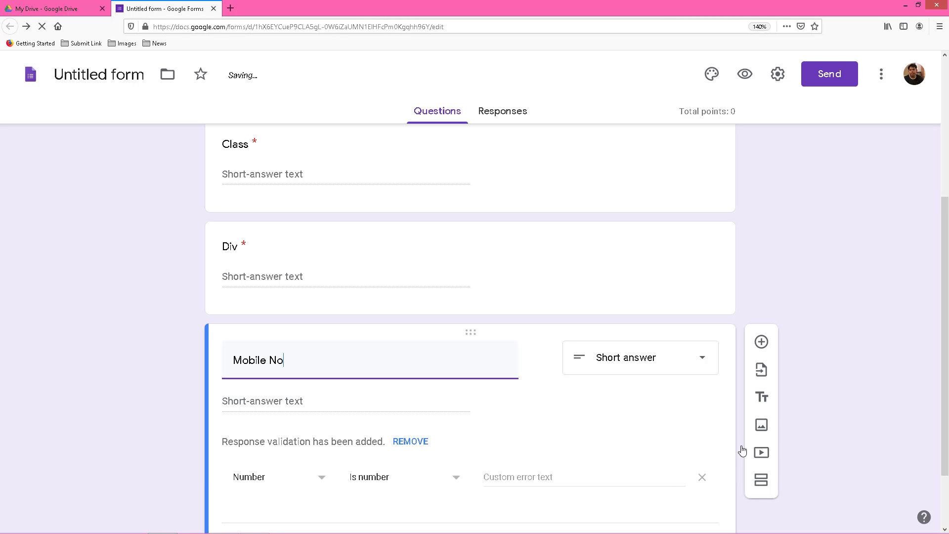
scroll(742, 450, down, 3)
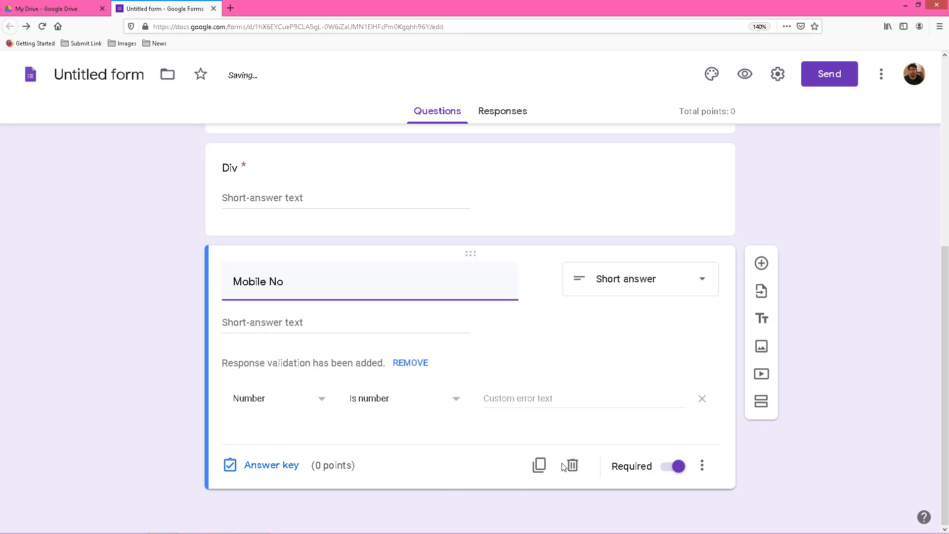
click(539, 465)
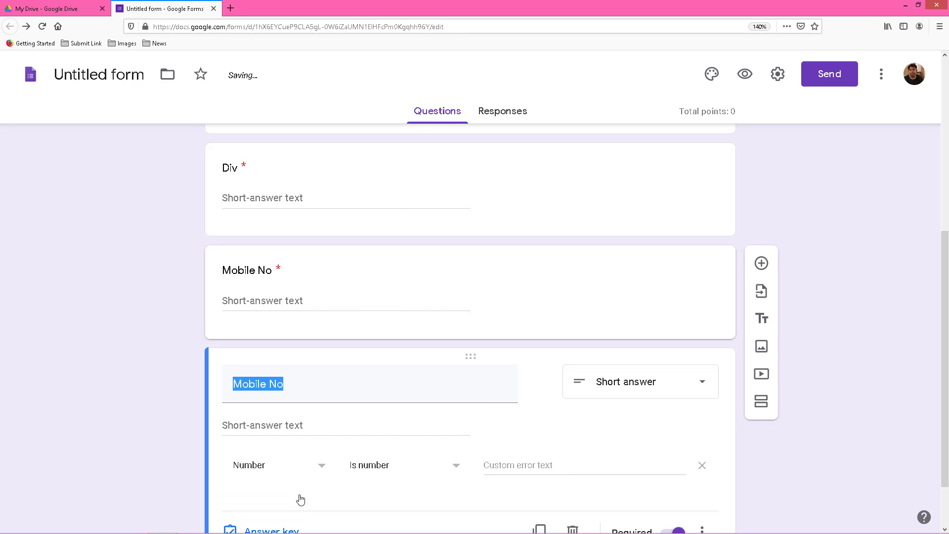
text(E)
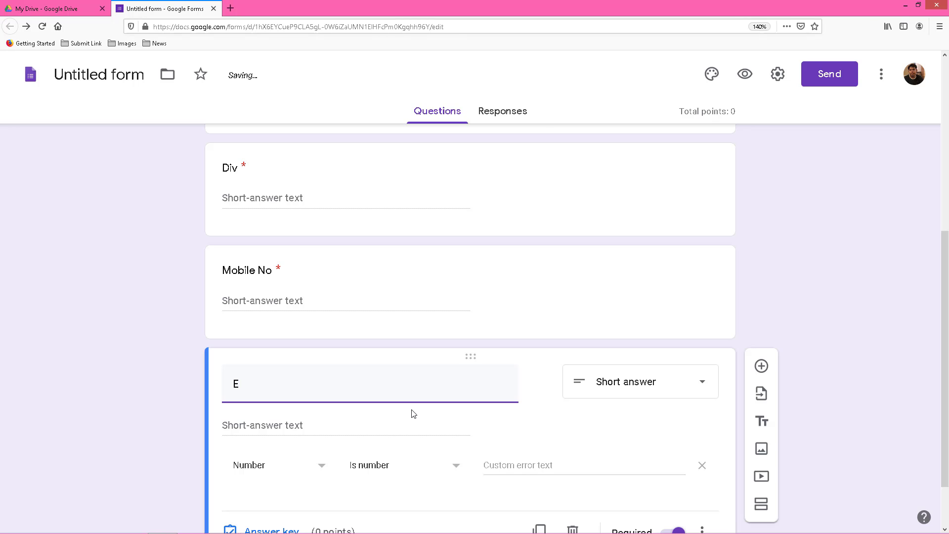
text(mail)
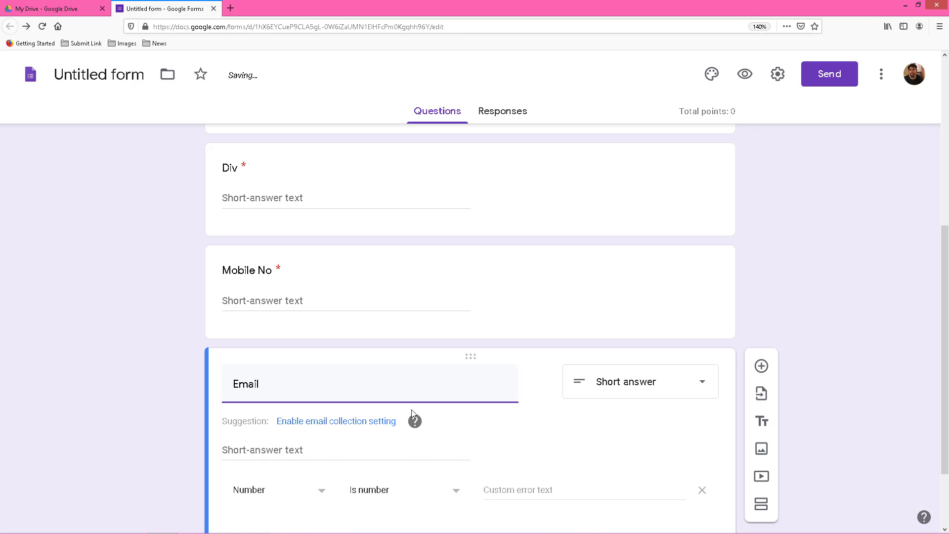
text( ID)
scroll(271, 455, down, 2)
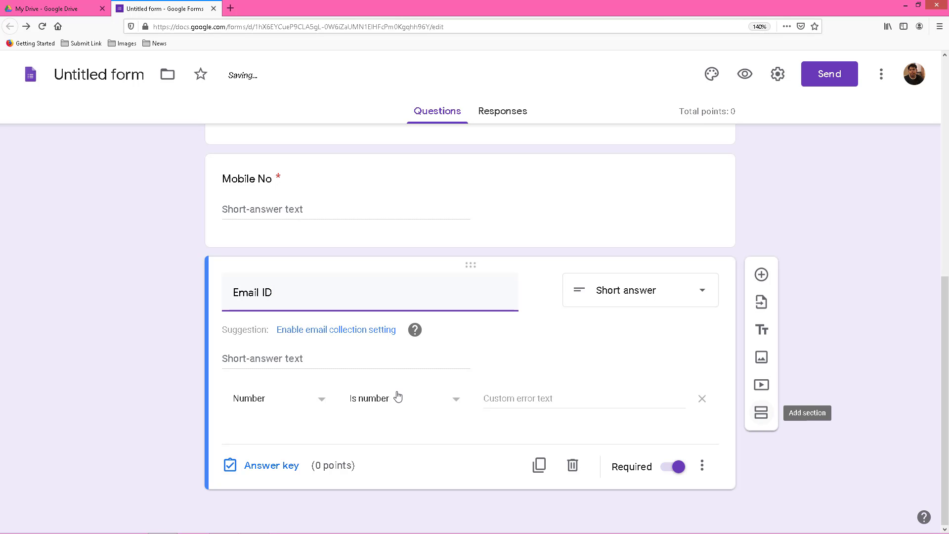
scroll(398, 395, up, 8)
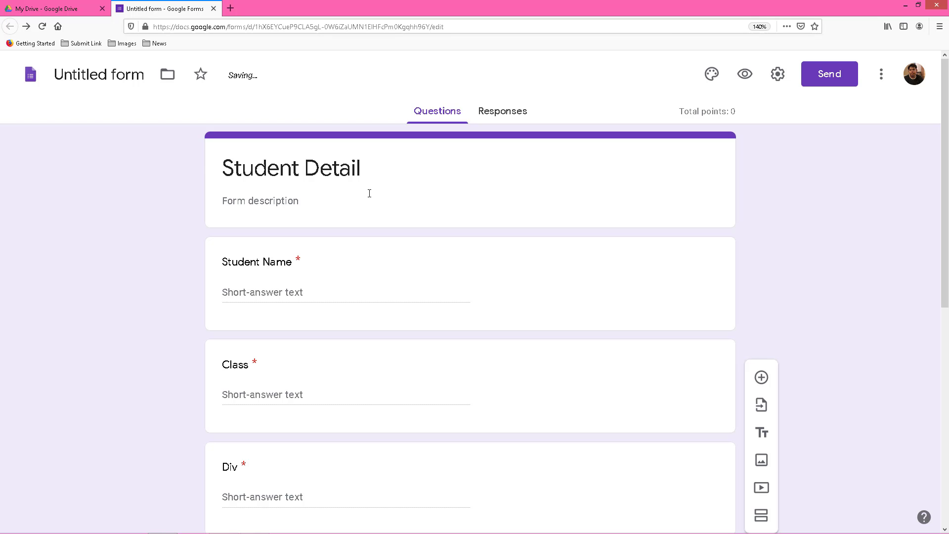
scroll(369, 193, down, 5)
scroll(412, 231, up, 2)
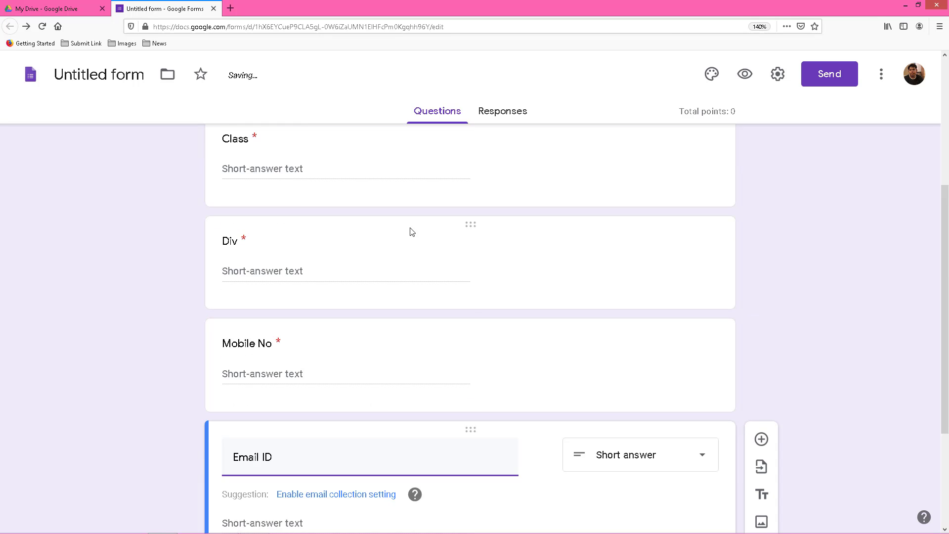
scroll(410, 231, up, 4)
scroll(411, 231, down, 6)
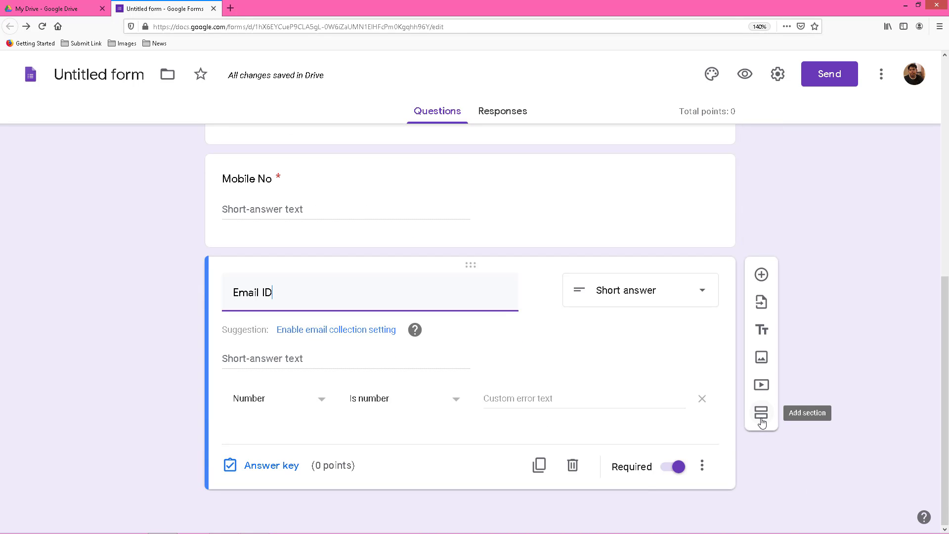
Add section 'CRT - 1' described as 'Chapter Review Test -1 based on chapter 1 and 4'.
click(761, 420)
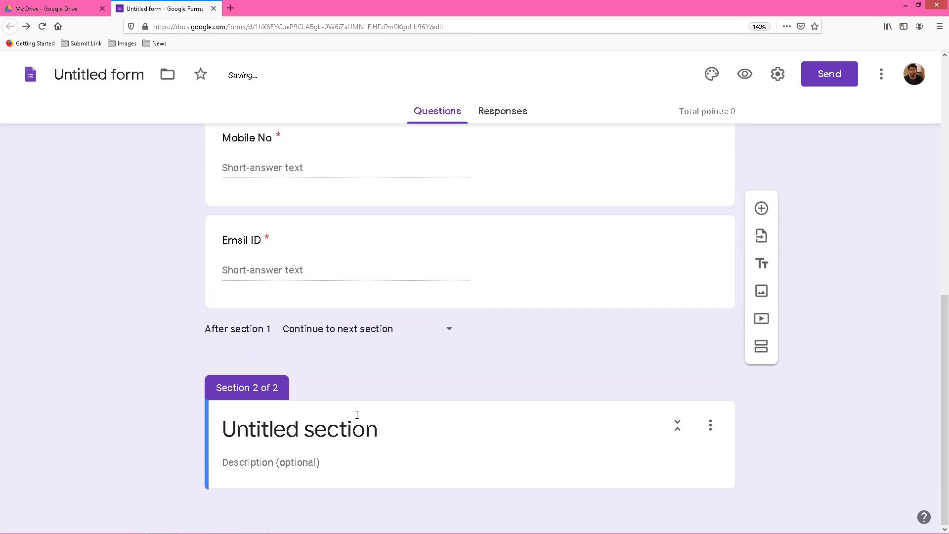
click(362, 437)
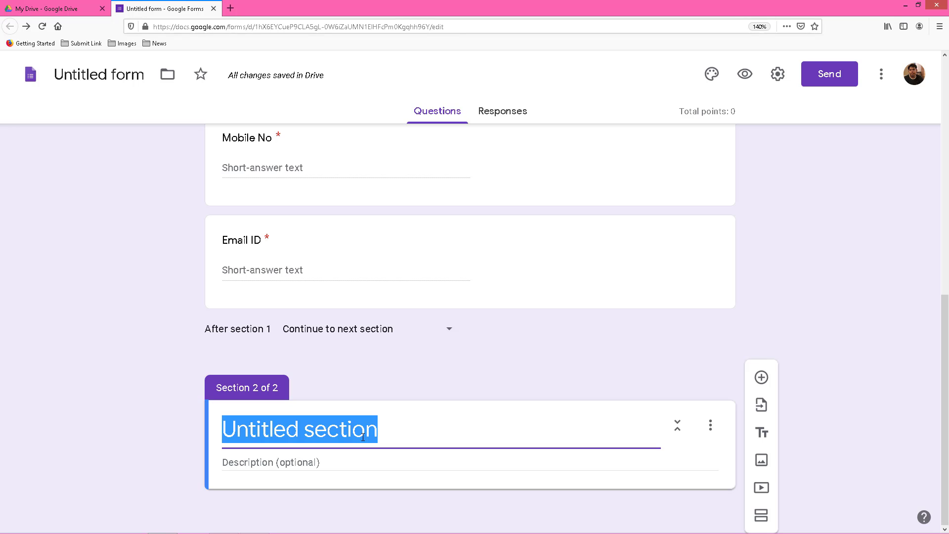
text(CR)
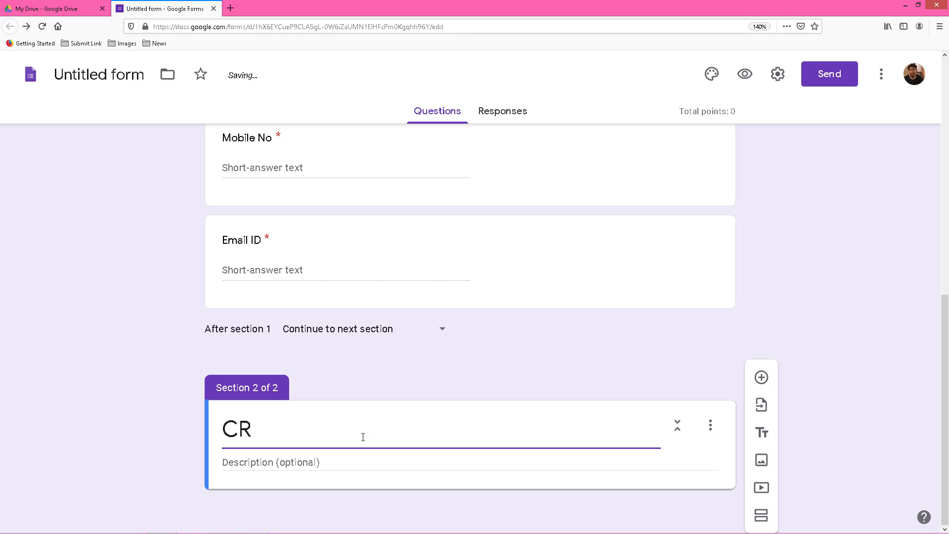
text(T - 1)
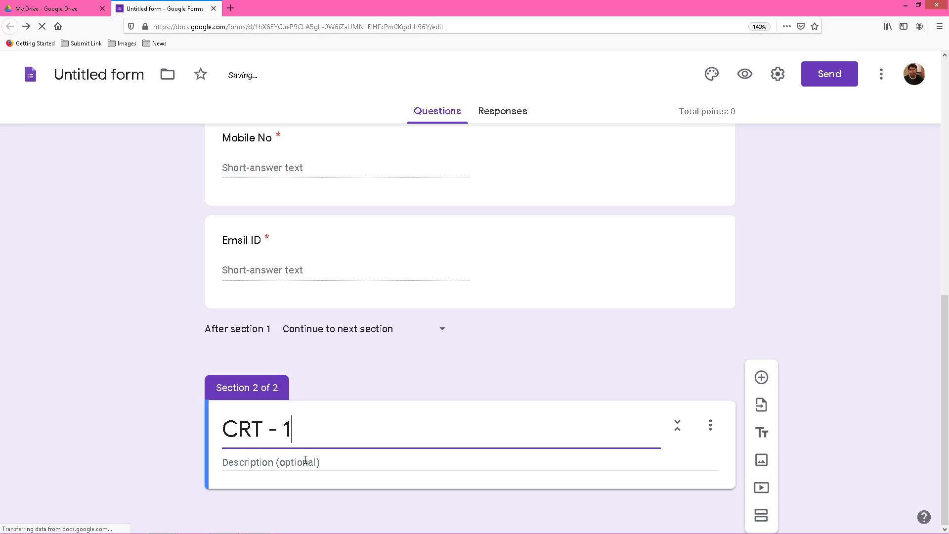
click(306, 460)
text(Chapt)
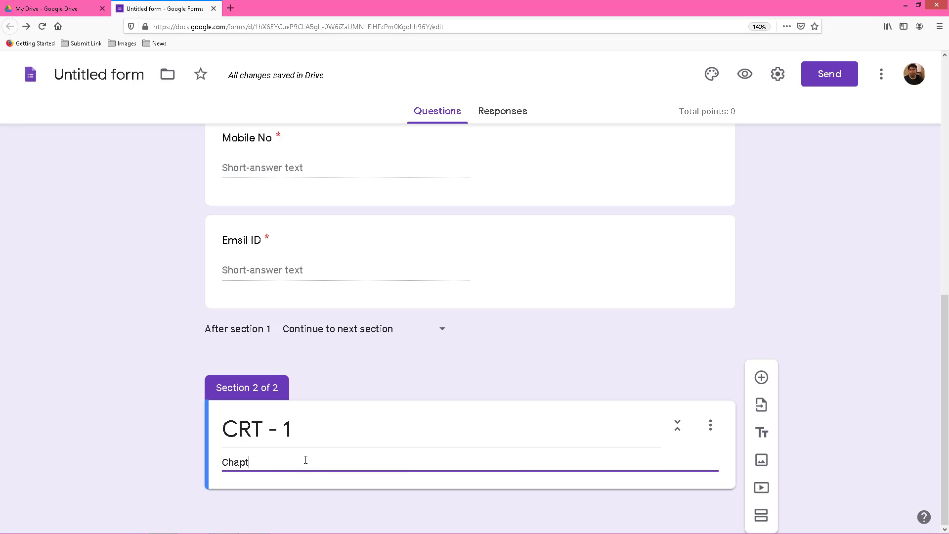
text(er Review Test -1)
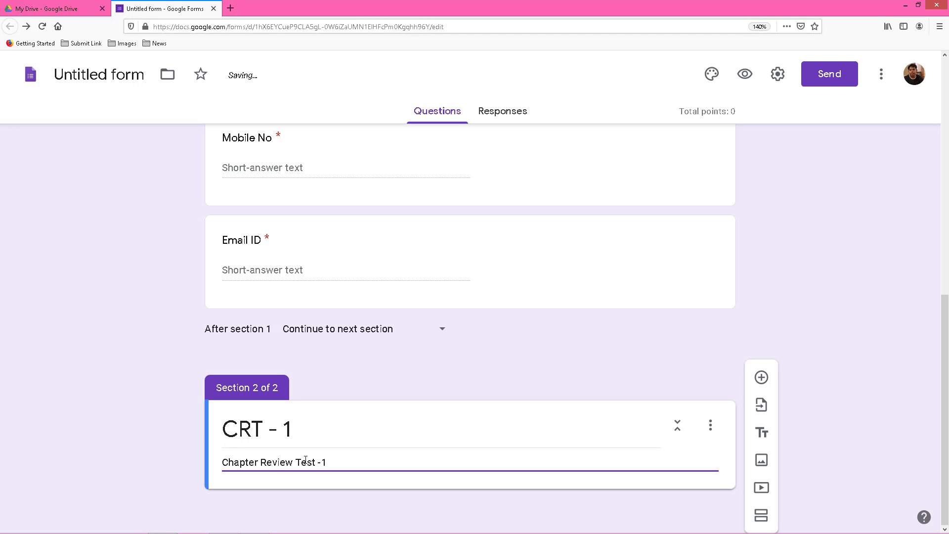
text( based on chapter 1 and 4)
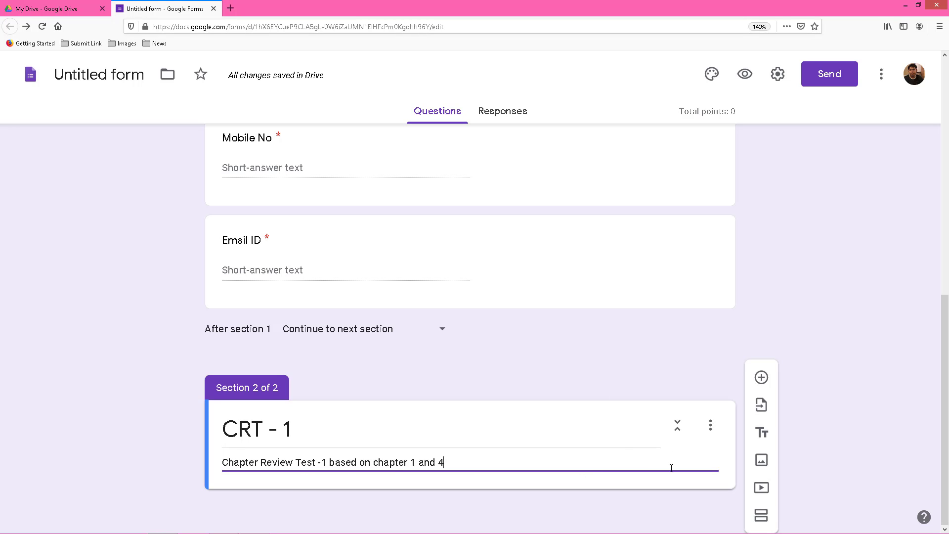
Add a multiple-choice question 'Which of the following is input device?' to CRT - 1.
click(760, 378)
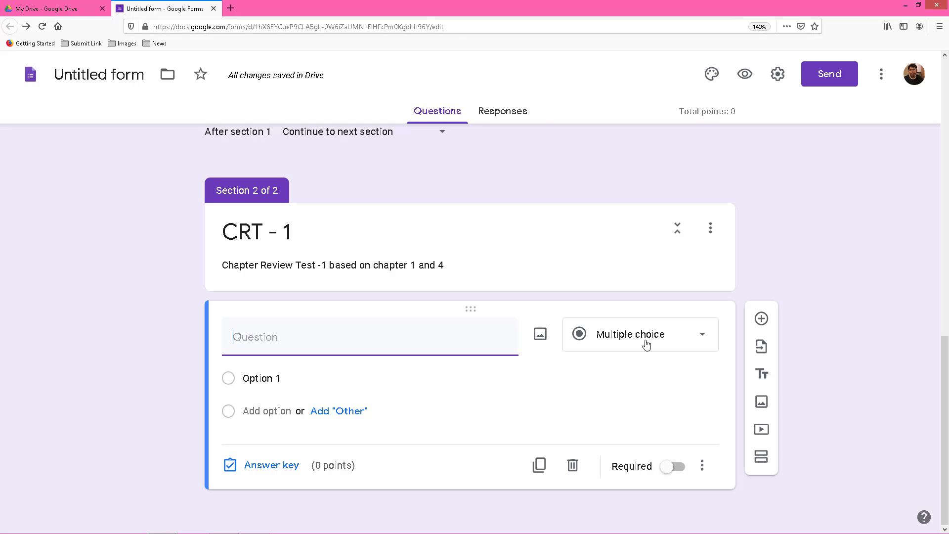
click(646, 344)
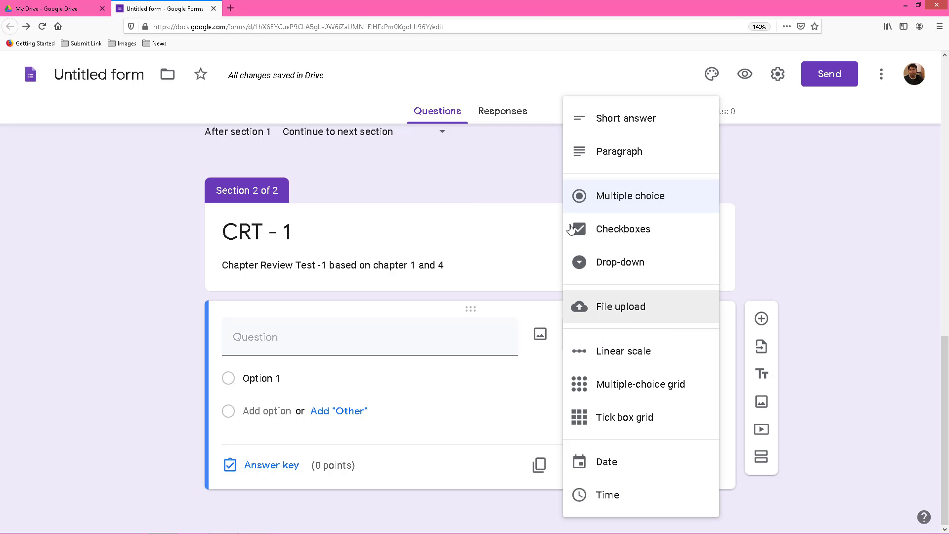
click(649, 197)
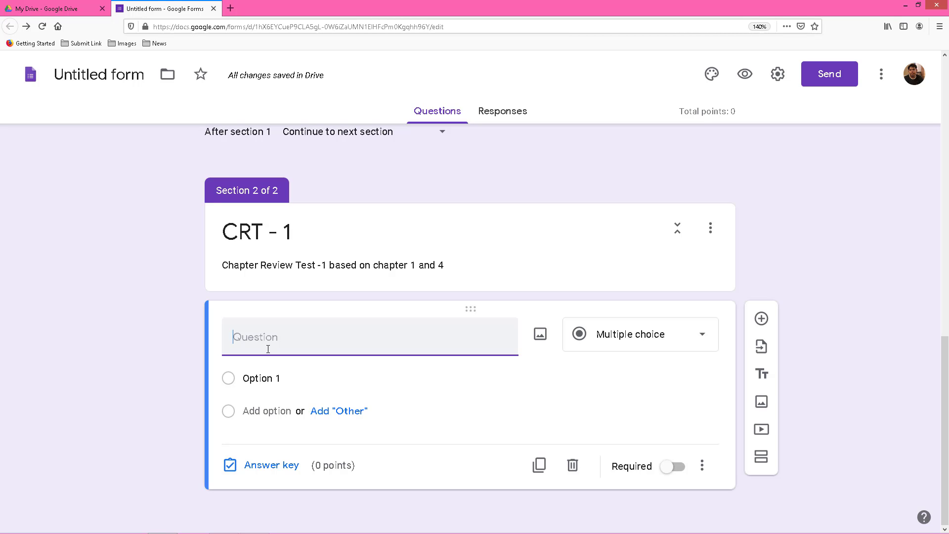
text(Which)
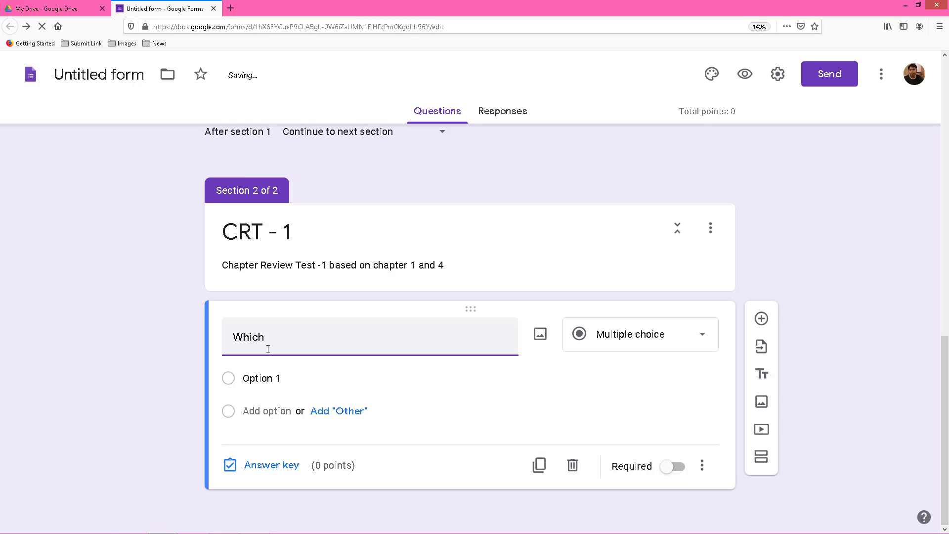
text( of the following is input device?)
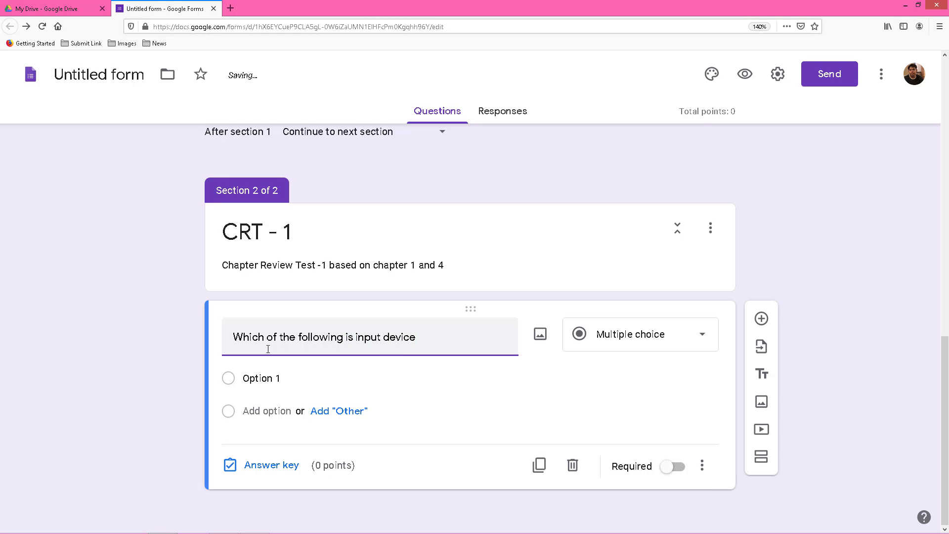
Fill in the choices Keyboard, Mouse, Touch Pen and All of these.
click(247, 378)
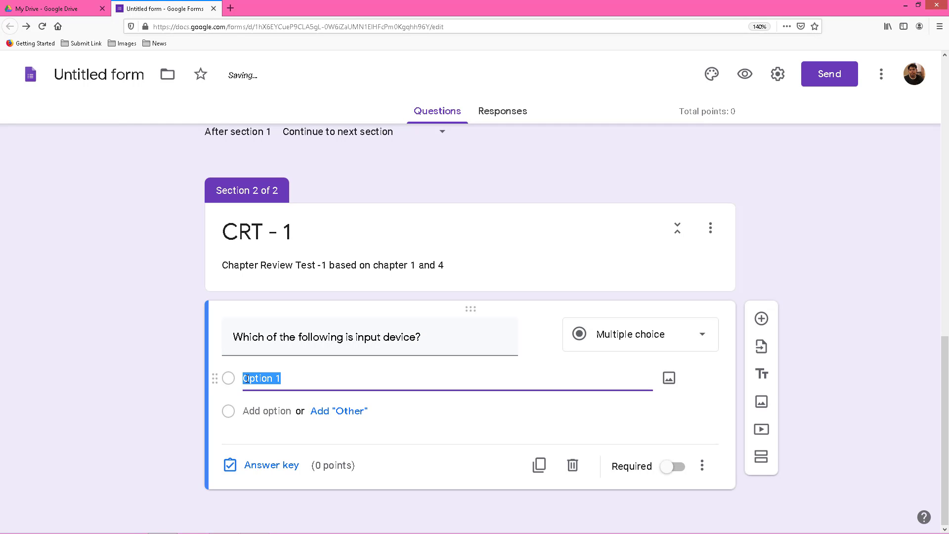
text(Keyboard)
click(266, 413)
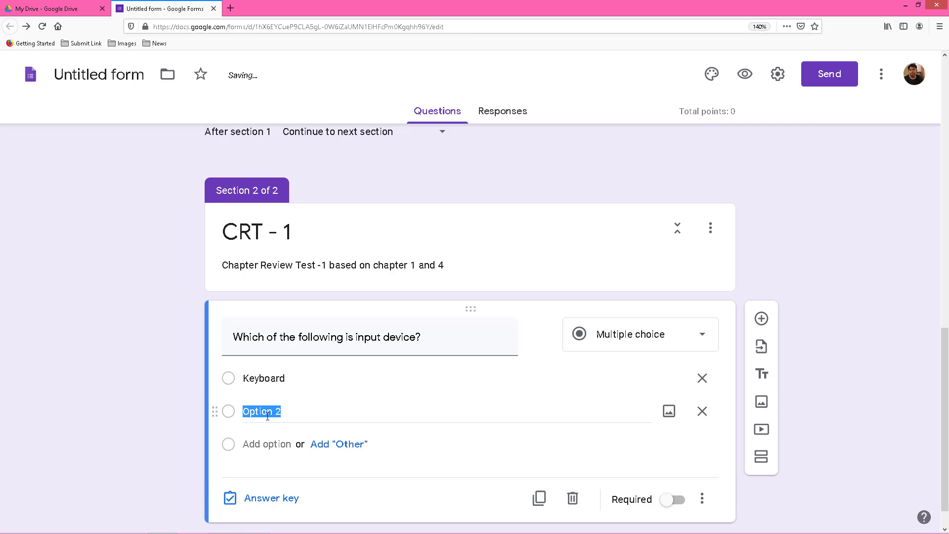
text(Mouse)
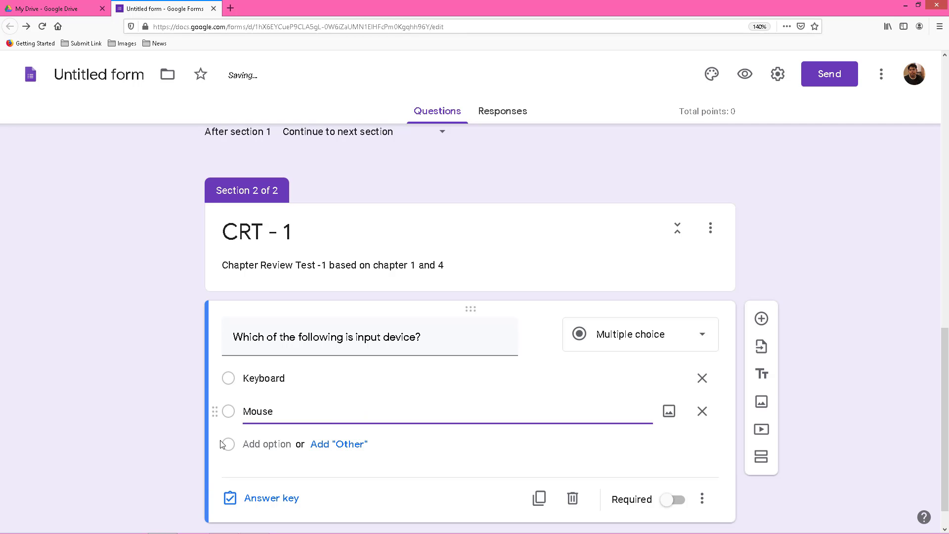
click(253, 445)
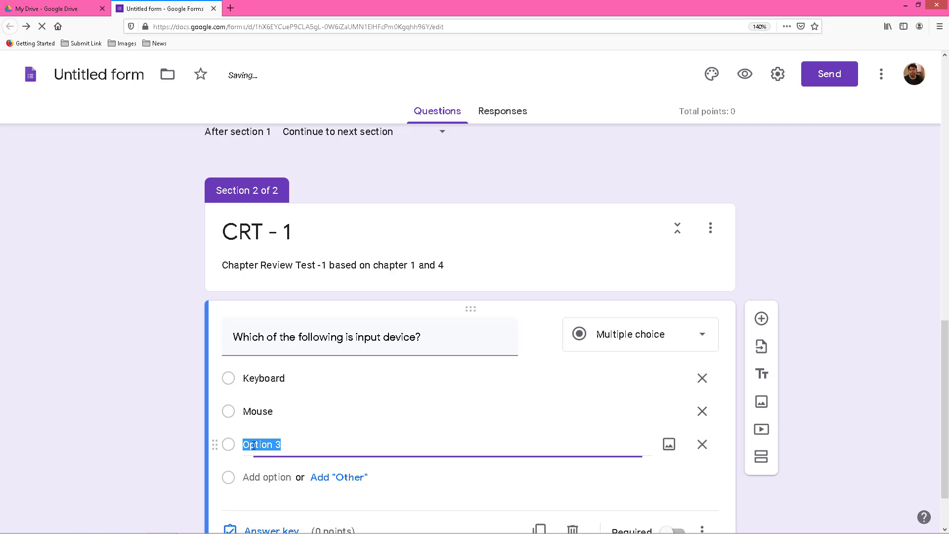
text(M)
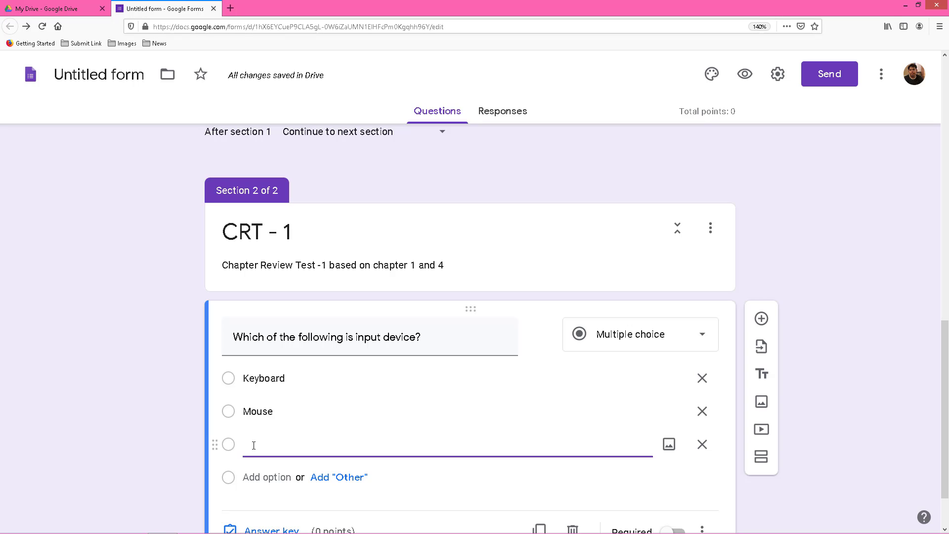
text(ouch Pen)
click(250, 474)
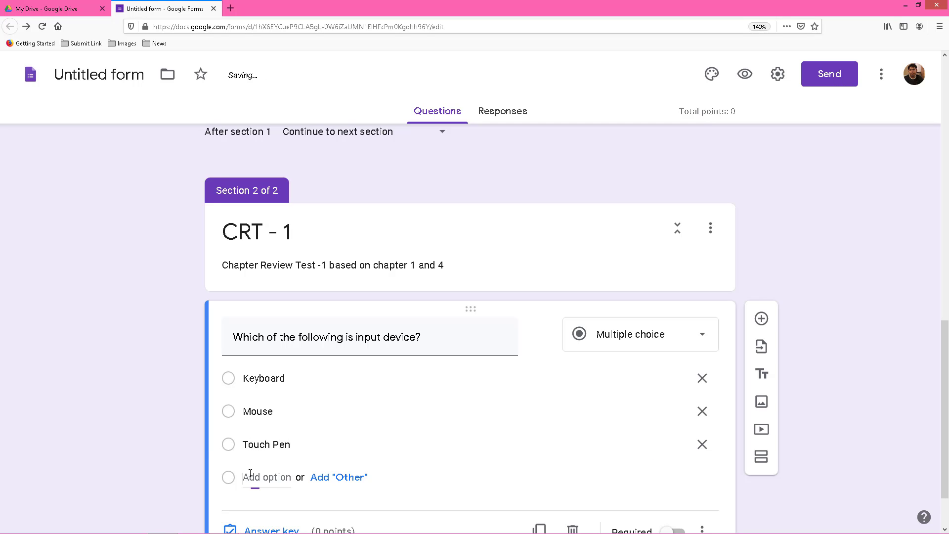
text(All)
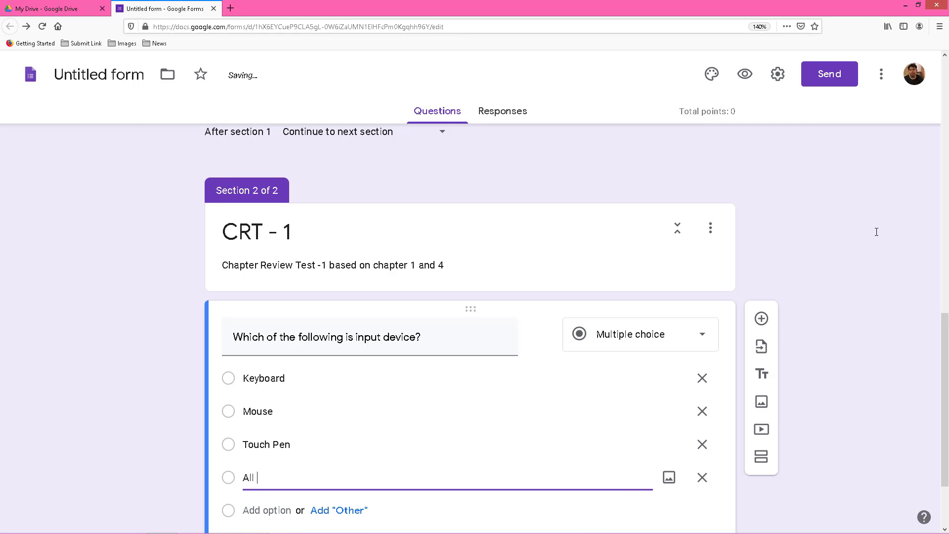
text( of these)
scroll(349, 360, down, 2)
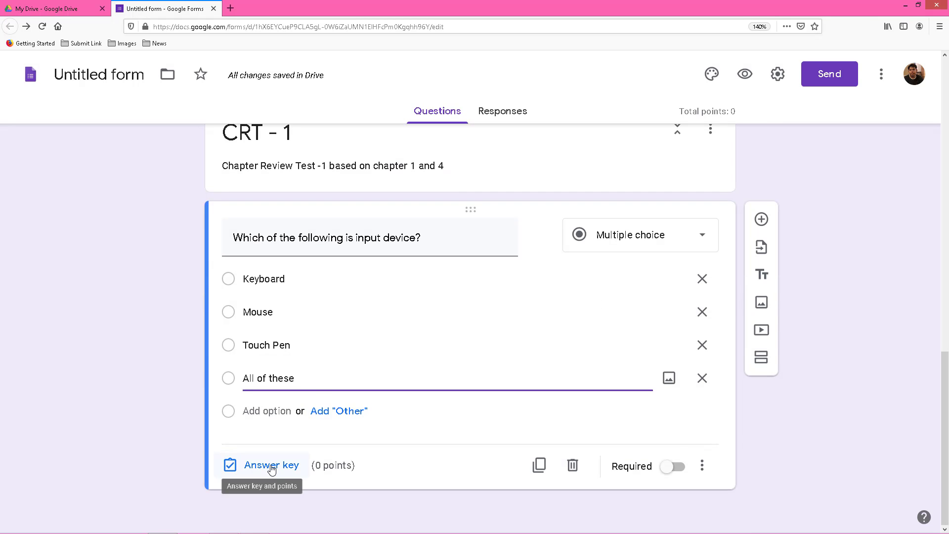
In the answer key, mark All of these correct, worth 1 point.
click(272, 466)
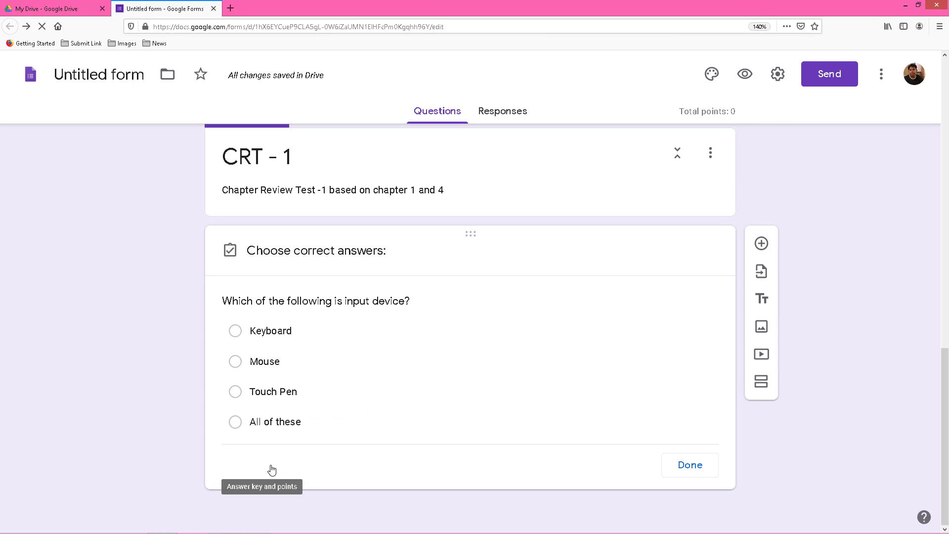
click(235, 425)
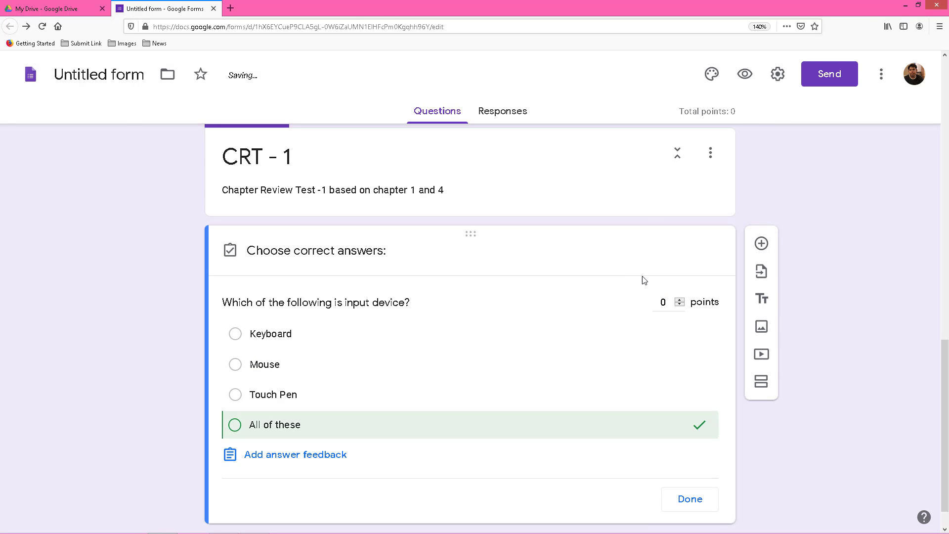
click(671, 302)
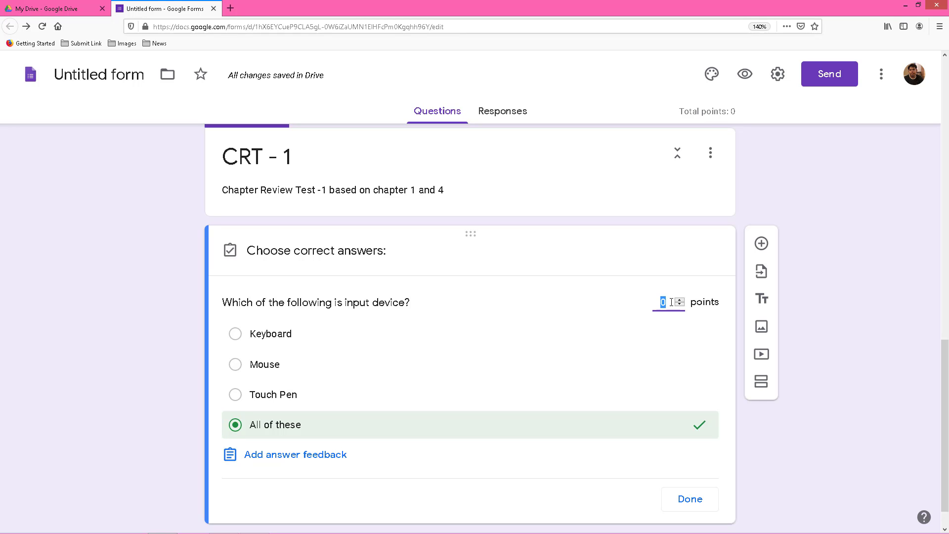
text(1)
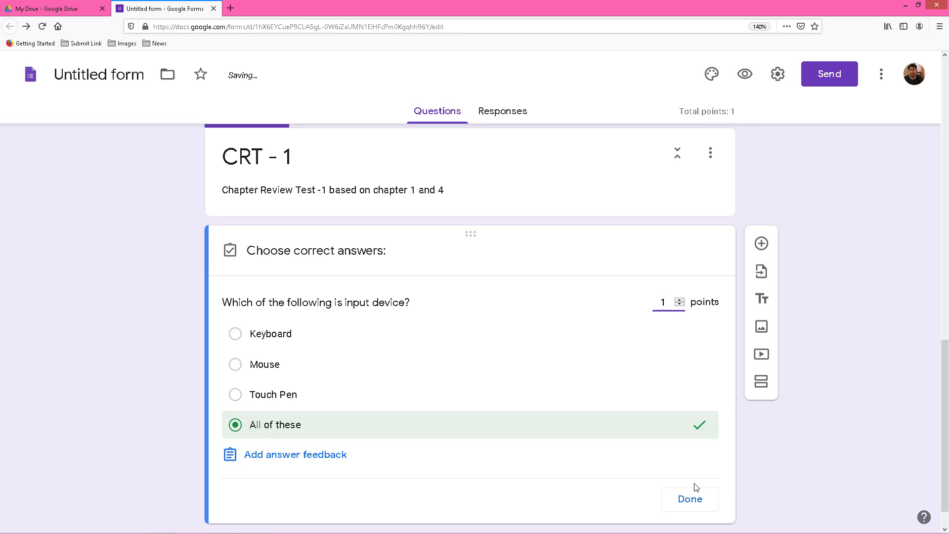
click(694, 501)
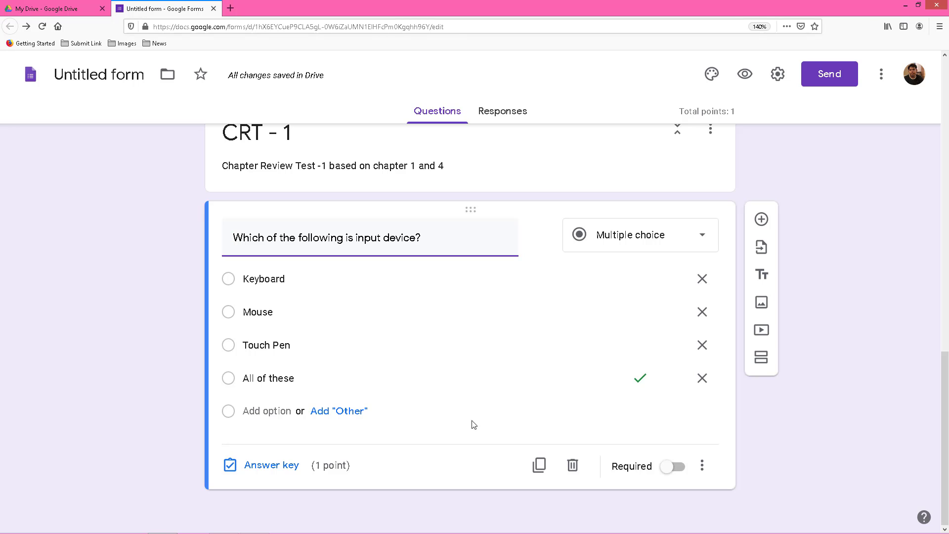
Duplicate the question and retitle it 'AI belongs to __________ generation.'.
click(540, 466)
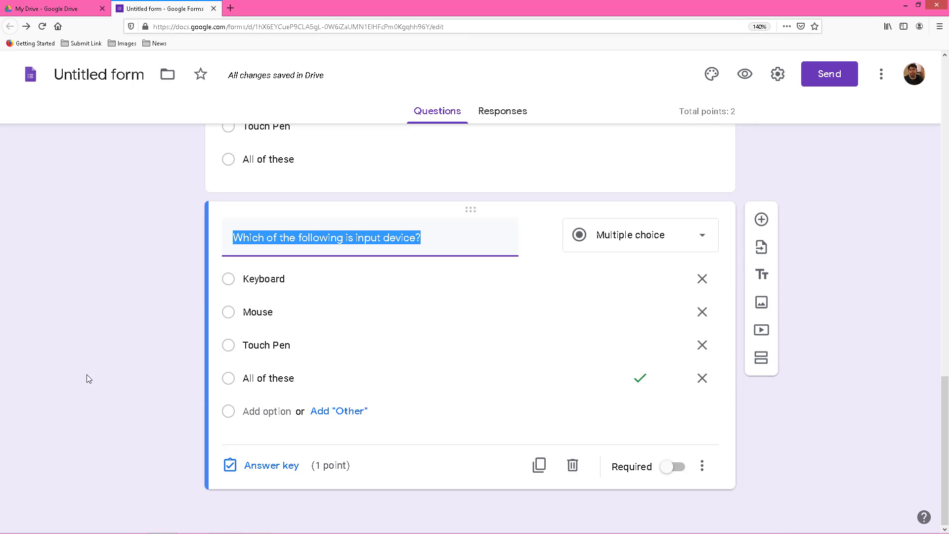
key(BackSpace)
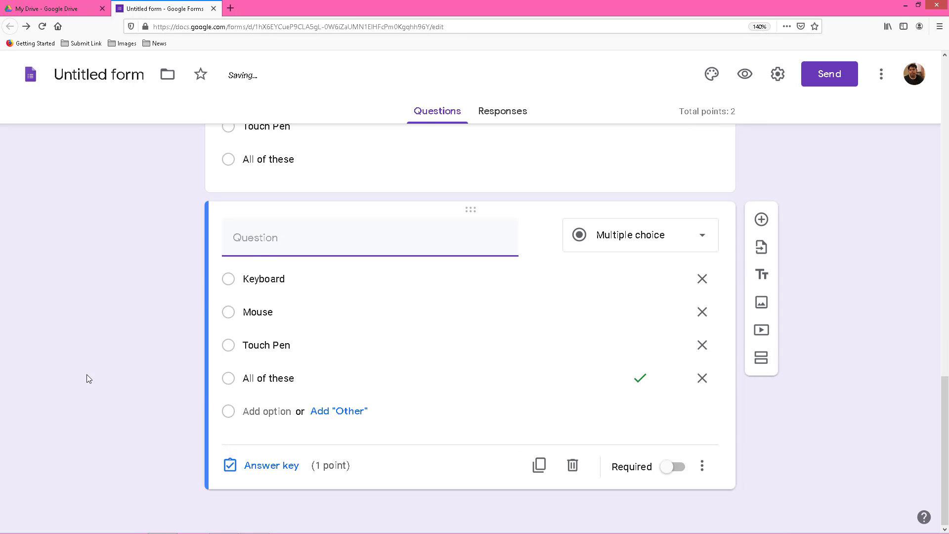
text(I)
key(BackSpace)
text(Al belongs to )
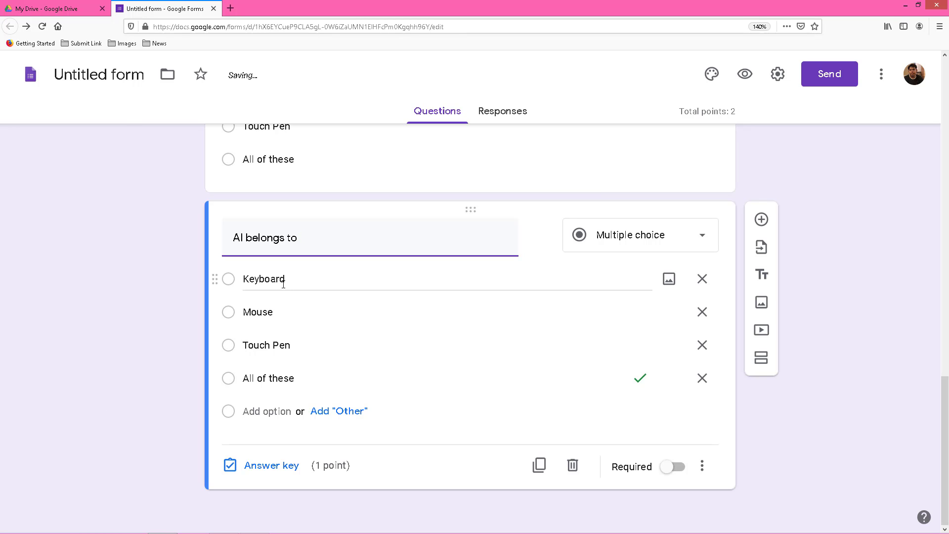
text(__________ generation.)
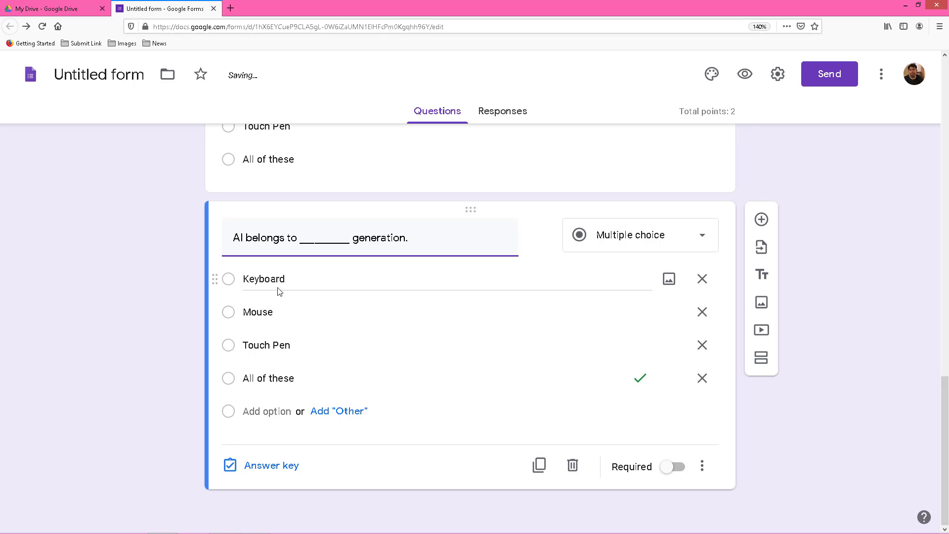
Replace the copied choices with 2nd, 3rd, 4th and 5th.
click(279, 287)
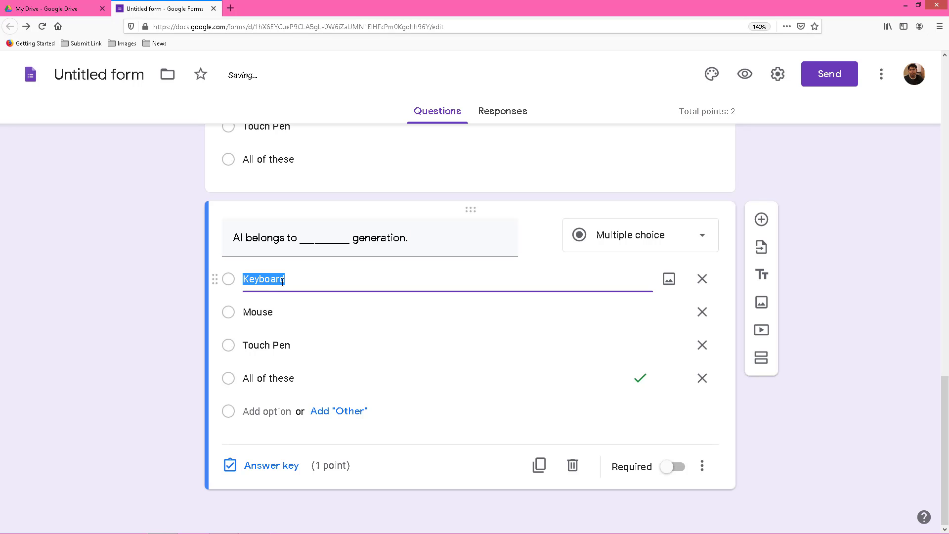
text(2nd)
click(264, 312)
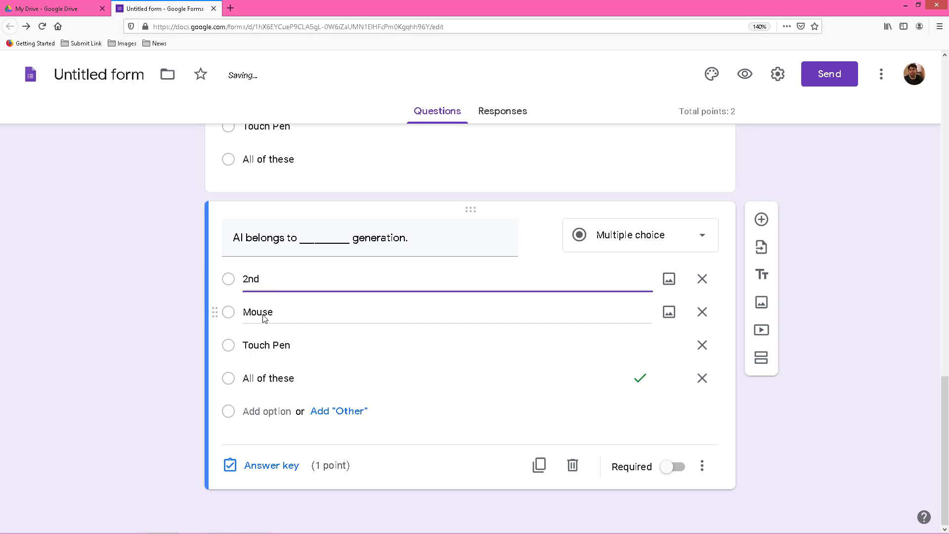
text(3rd)
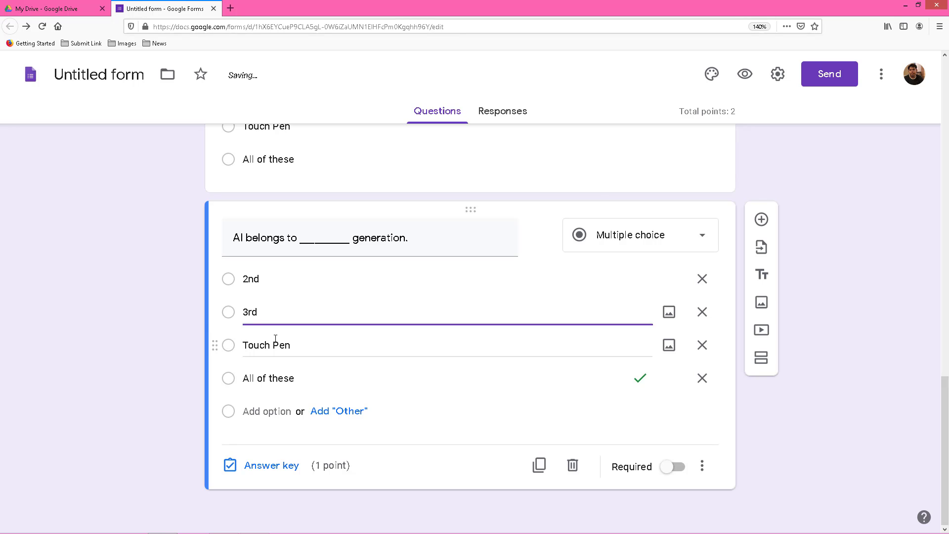
click(275, 341)
text(fo)
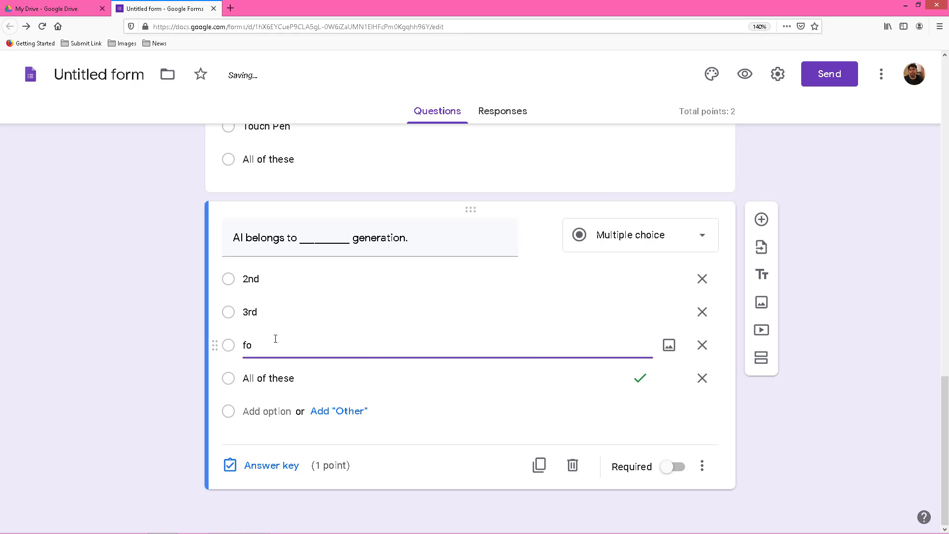
key(BackSpace)
key(BackSpace)
click(271, 378)
text(5th)
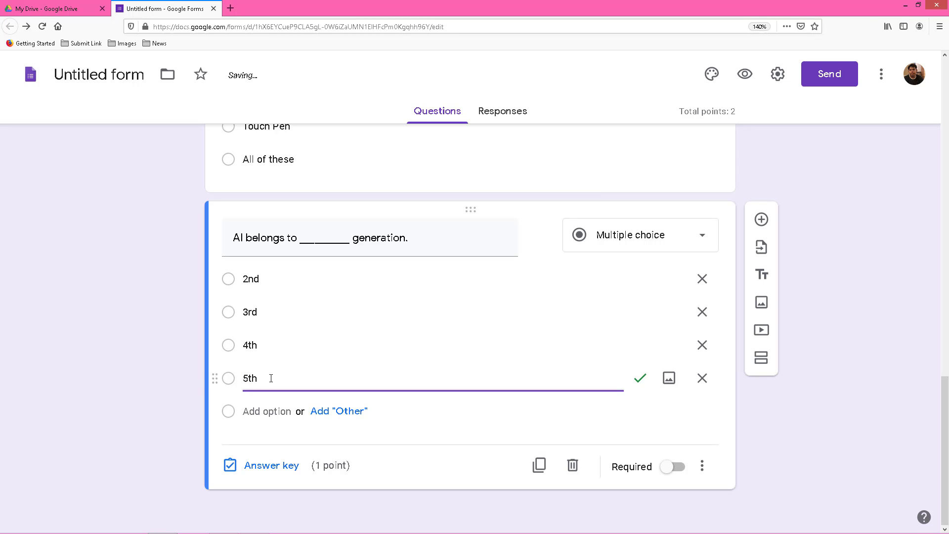
click(273, 467)
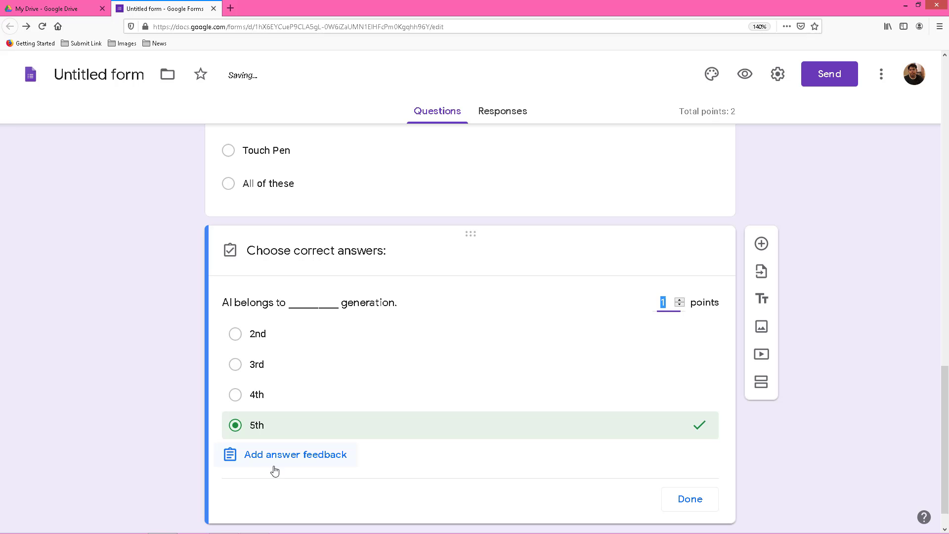
click(238, 429)
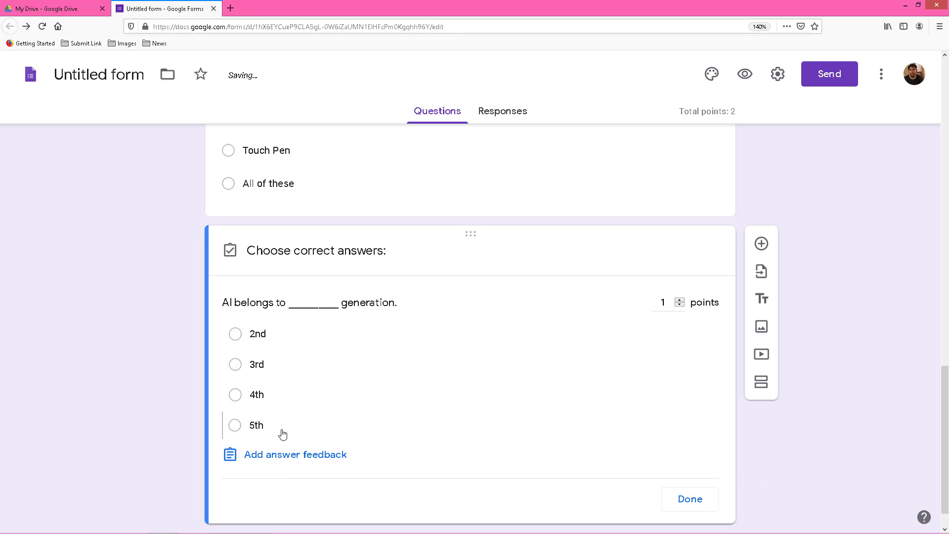
click(248, 425)
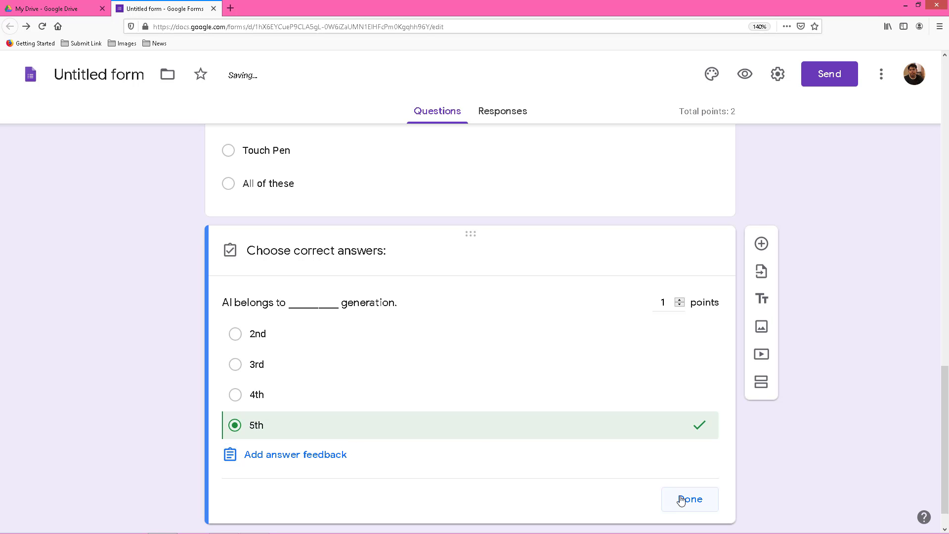
click(667, 304)
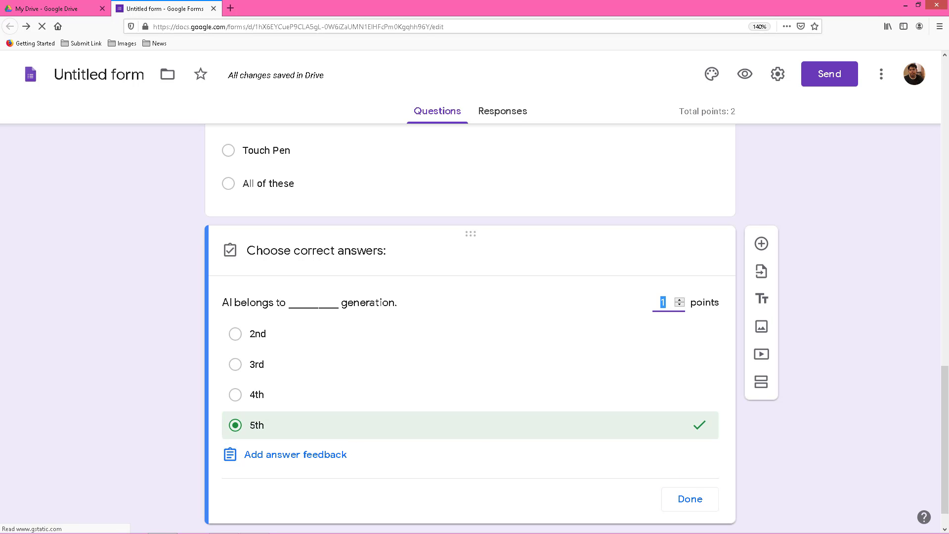
click(691, 500)
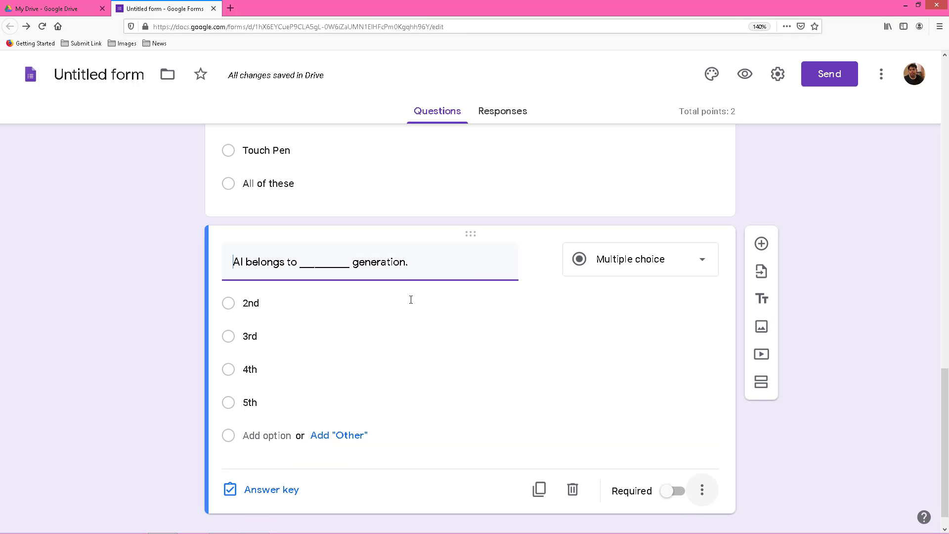
scroll(410, 298, down, 2)
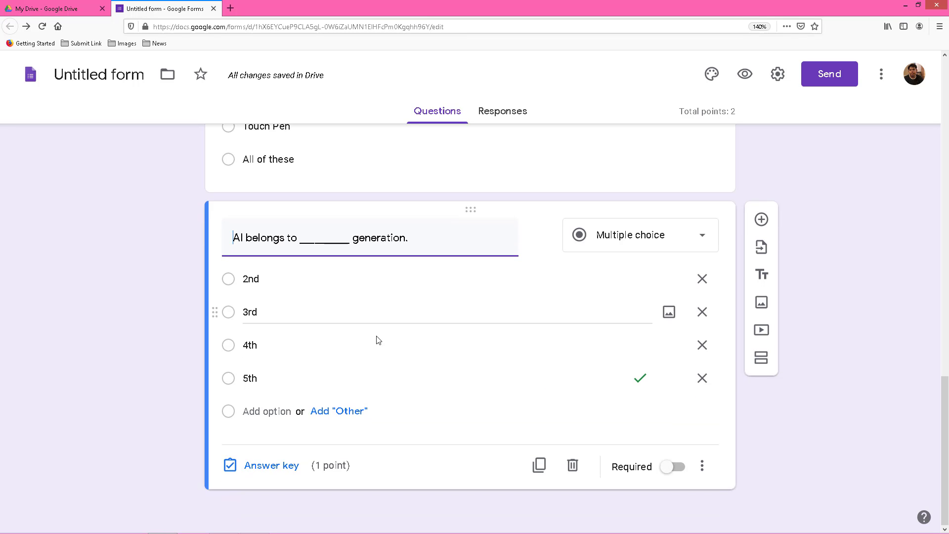
Duplicate the previous question and retitle the copy 'ARPANET Stands for'.
click(539, 469)
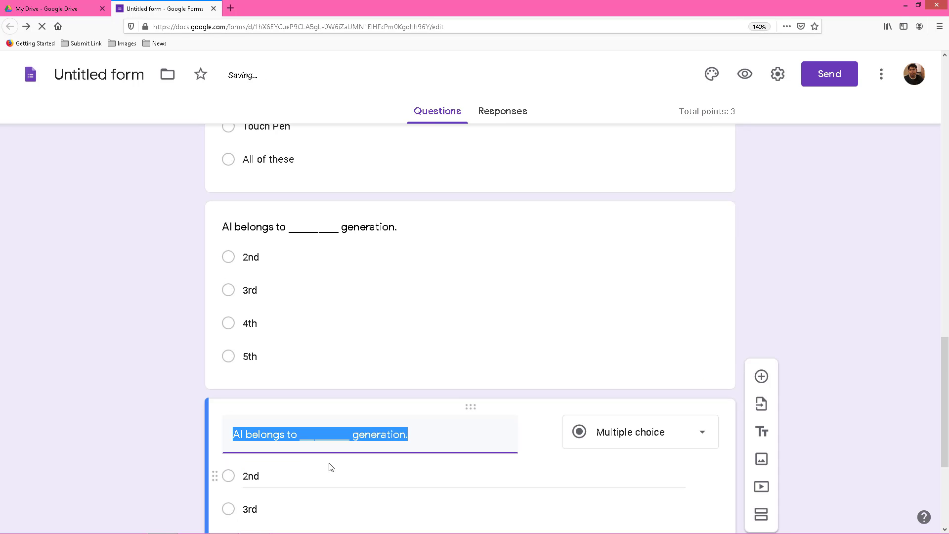
drag(412, 243, 161, 251)
key(BackSpace)
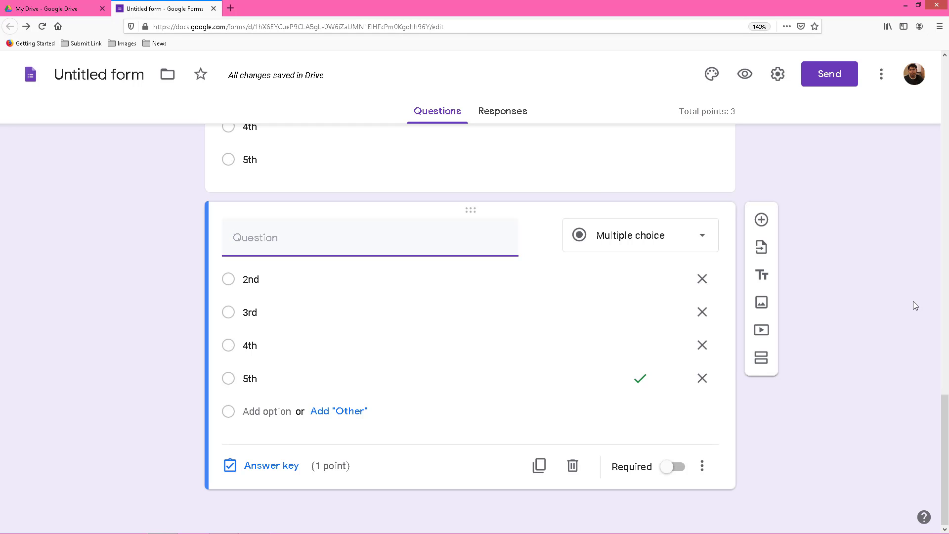
text(A)
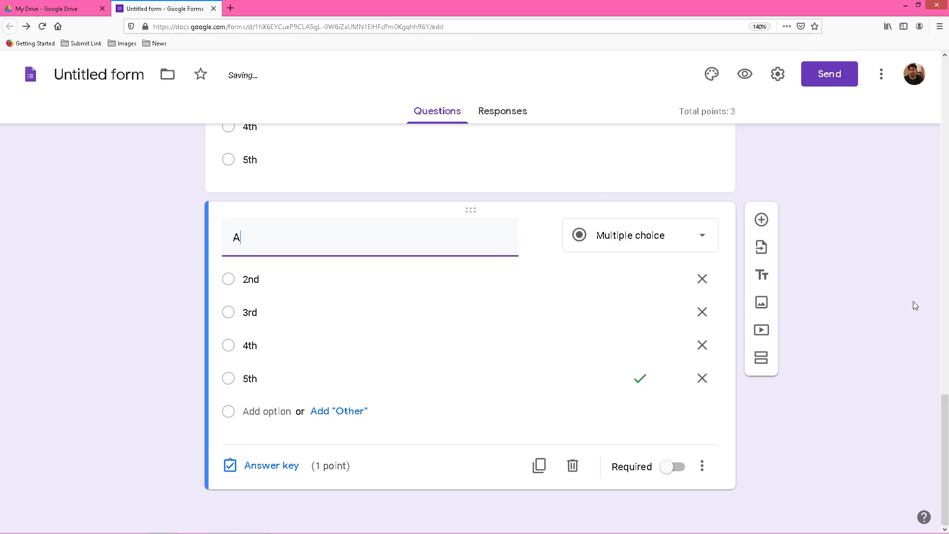
text(rpRPANET Stands for)
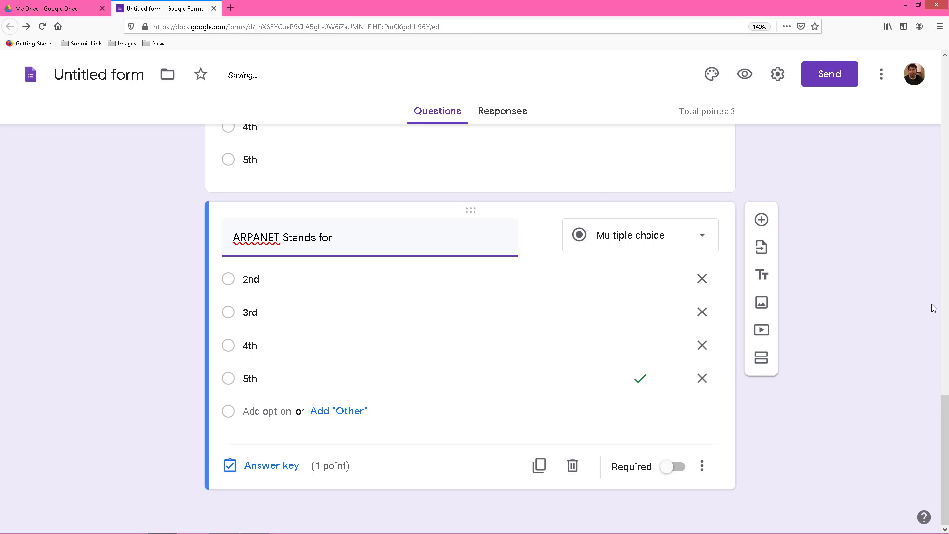
Enter the choices American Difence Project Research Agency Network, All Defence Private Research Agency Net, All India Defence…, None of these.
double_click(248, 285)
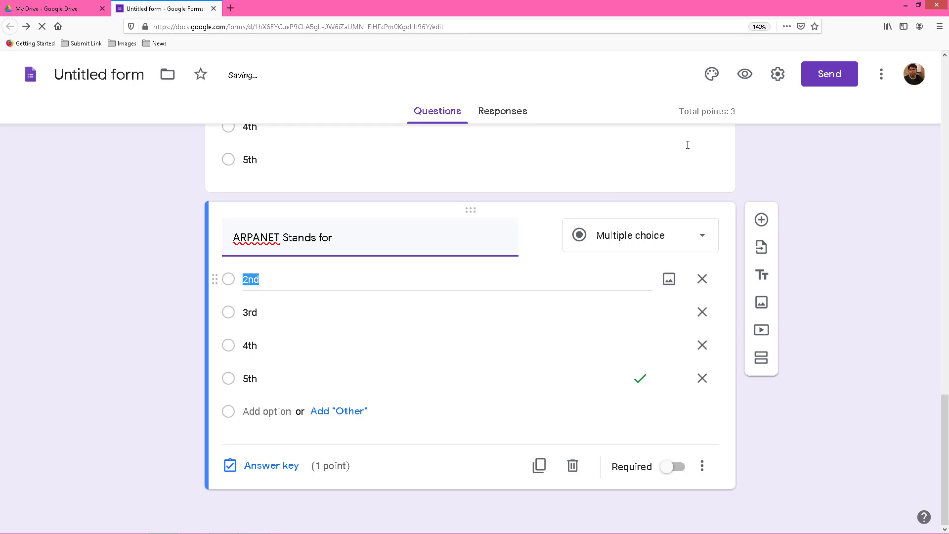
text(Ae)
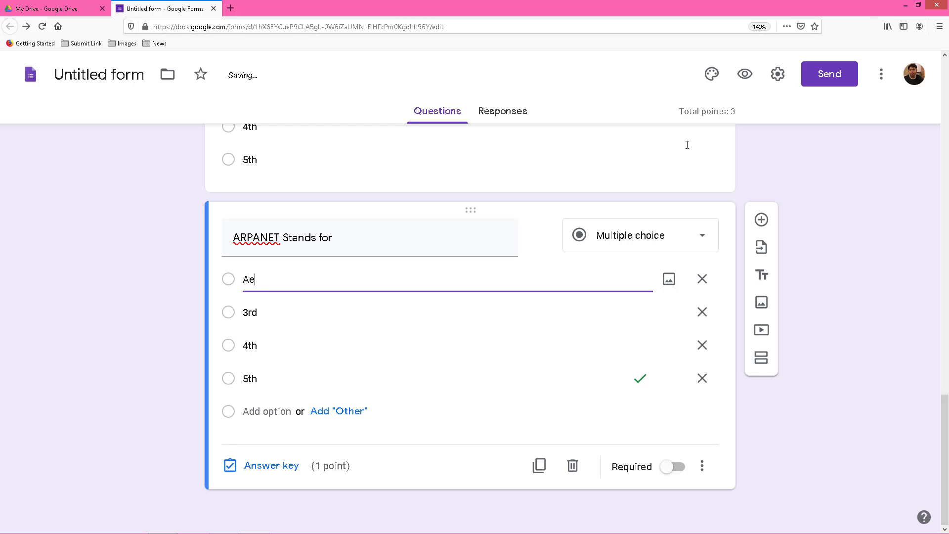
key(BackSpace)
text(meri)
text(can )
text(Dis)
text(ence )
text(P)
text(roject Re)
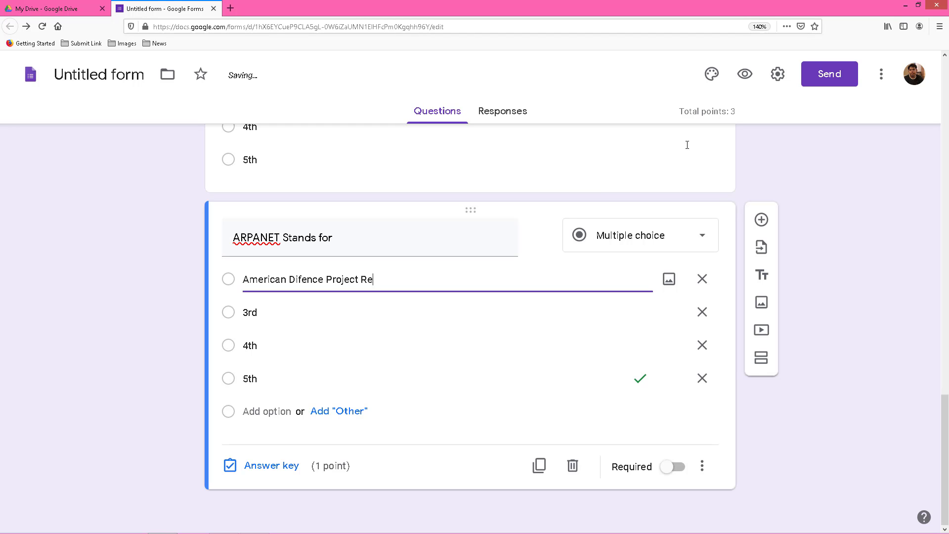
text(search Agency Network)
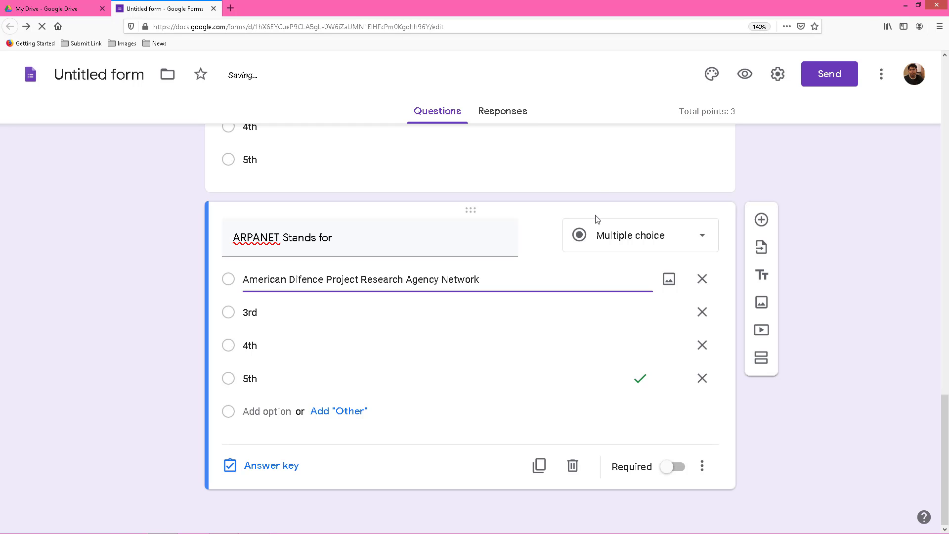
click(253, 311)
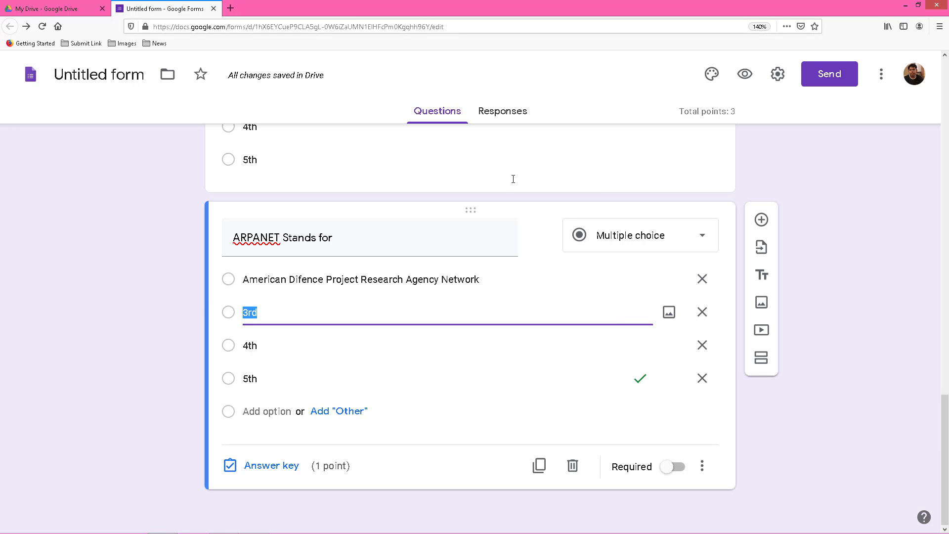
text(A)
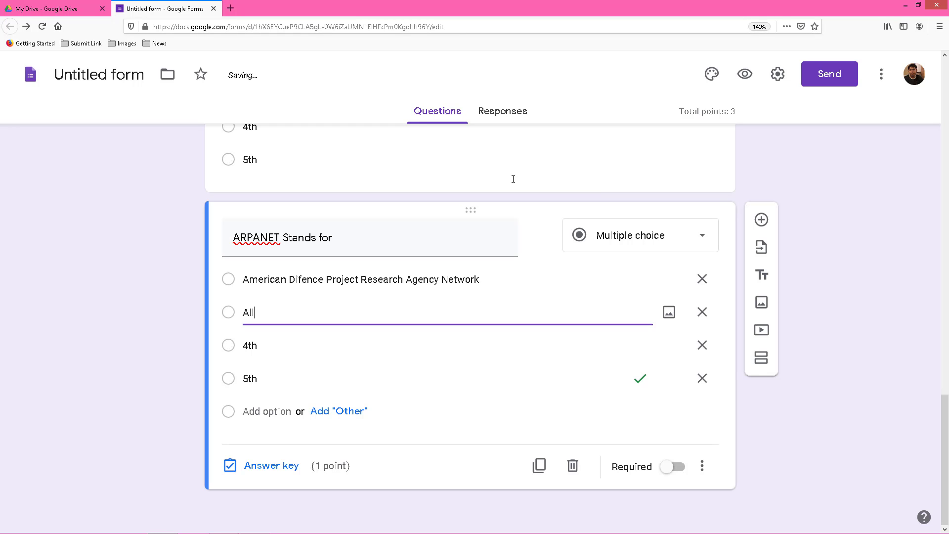
text(ll Defence Private Research)
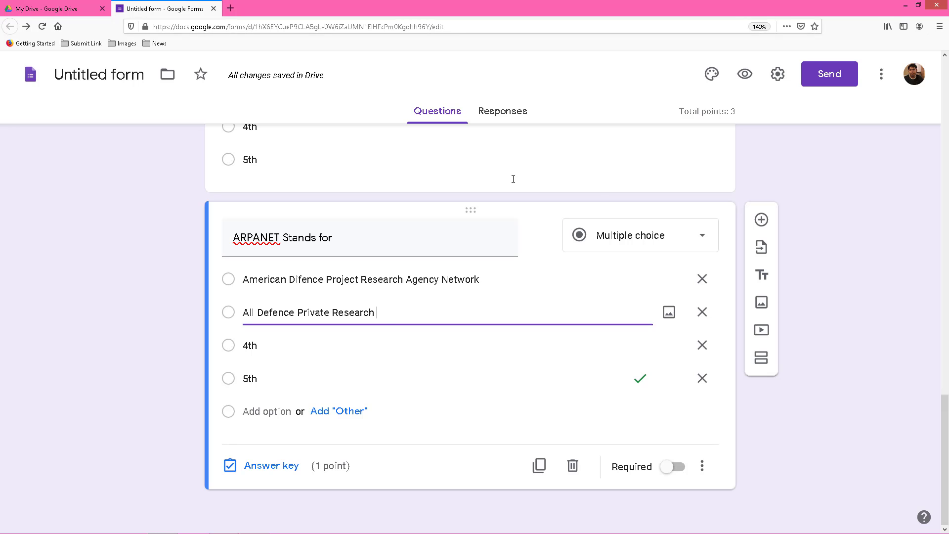
text( Agency)
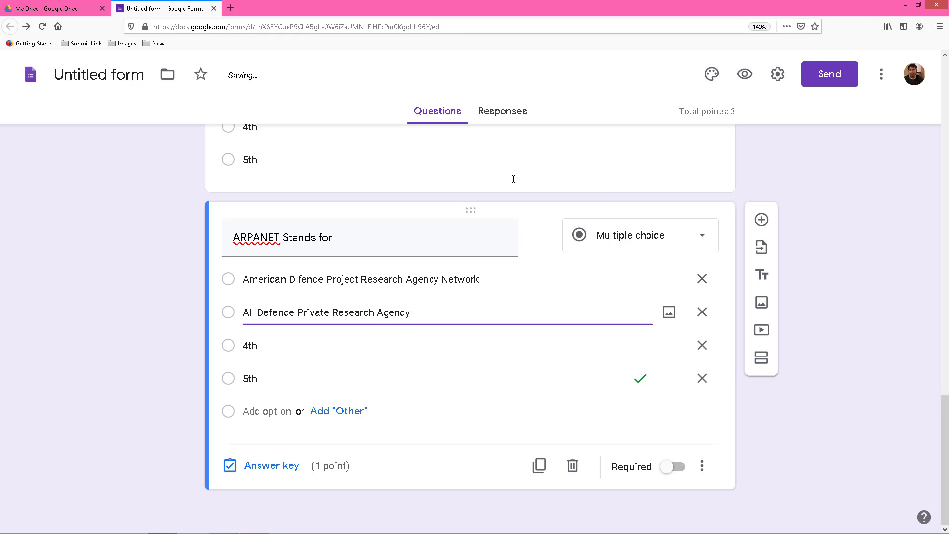
text( Net)
click(353, 345)
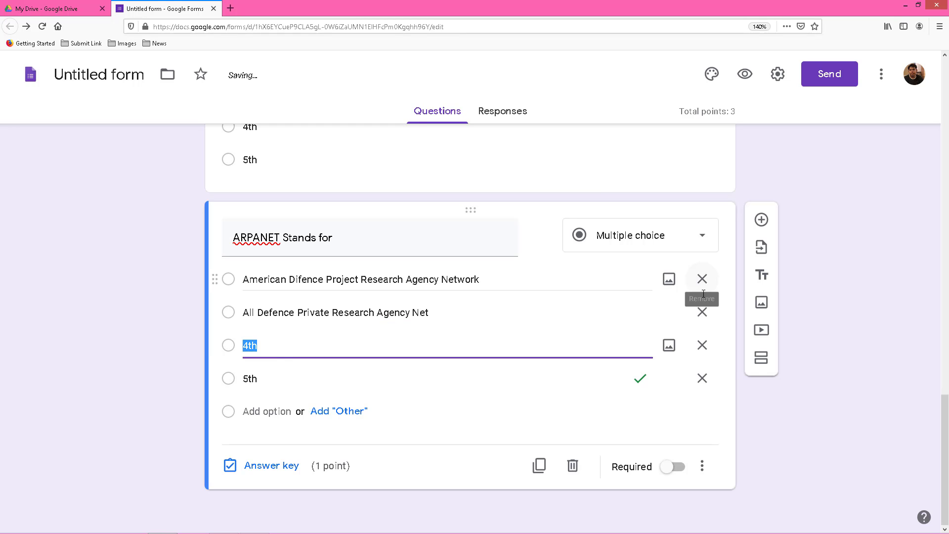
text(A)
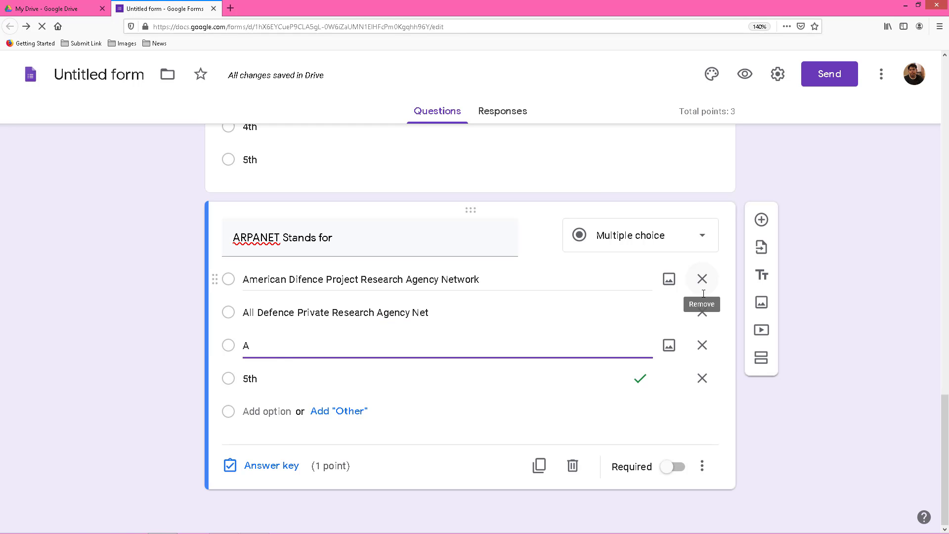
text(ll India D)
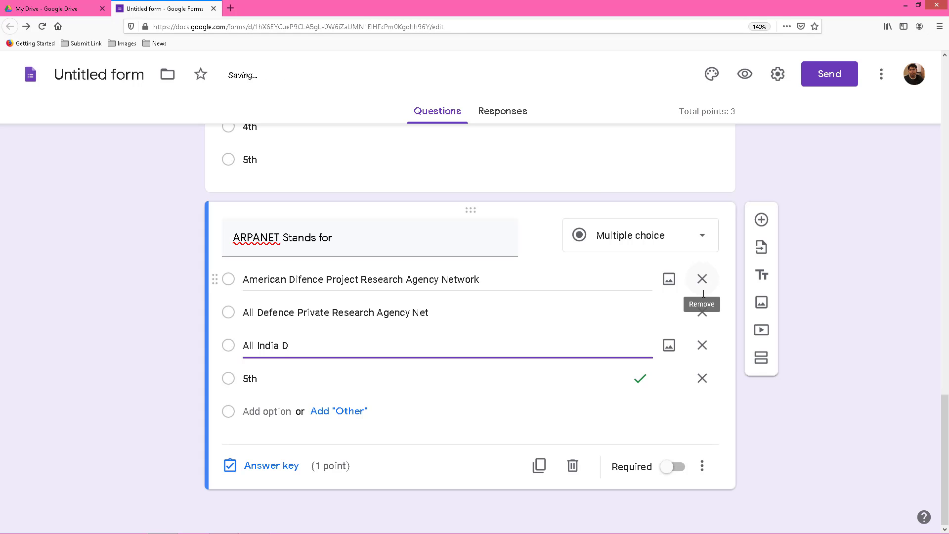
text(eifence Private Reaser)
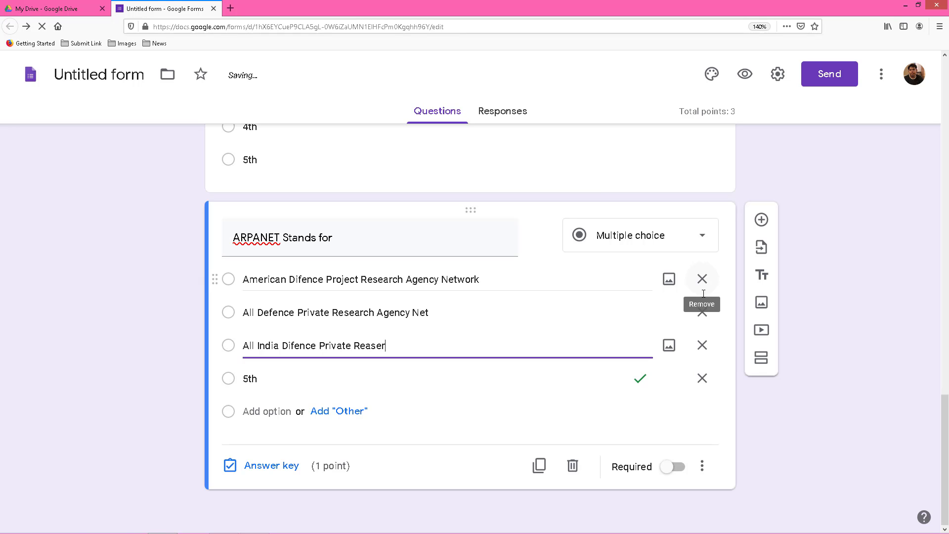
text(ch Agency Net)
click(252, 383)
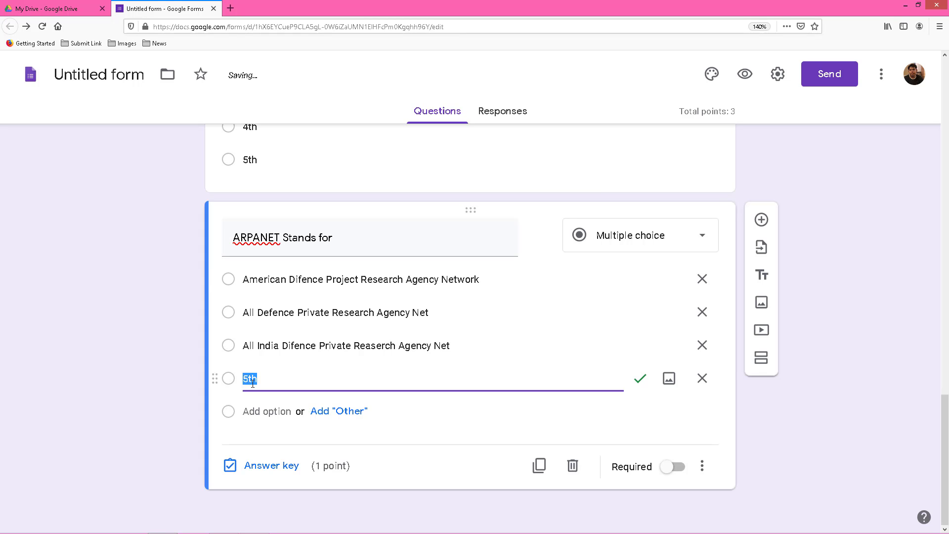
text(None of these)
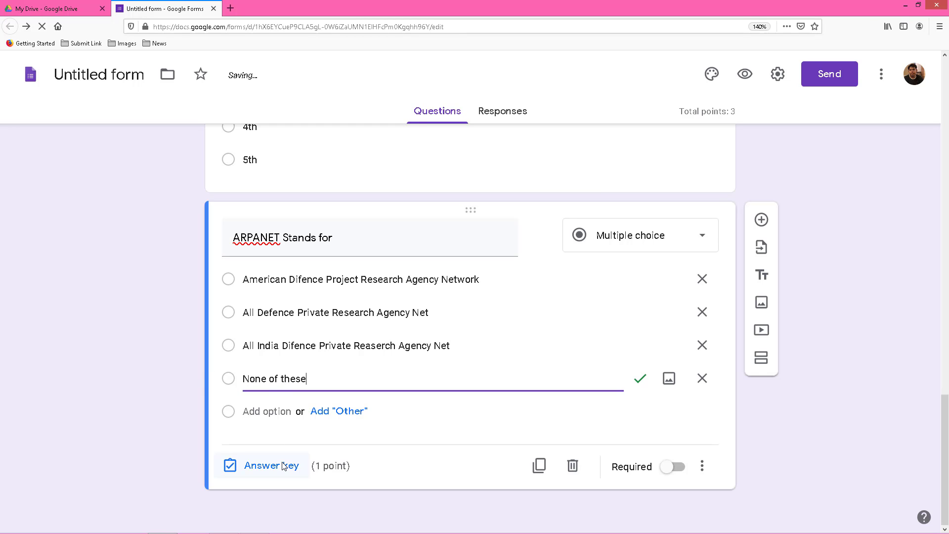
Mark American Difence Project Research Agency Network as the only correct 1-point ARPANET answer.
click(280, 465)
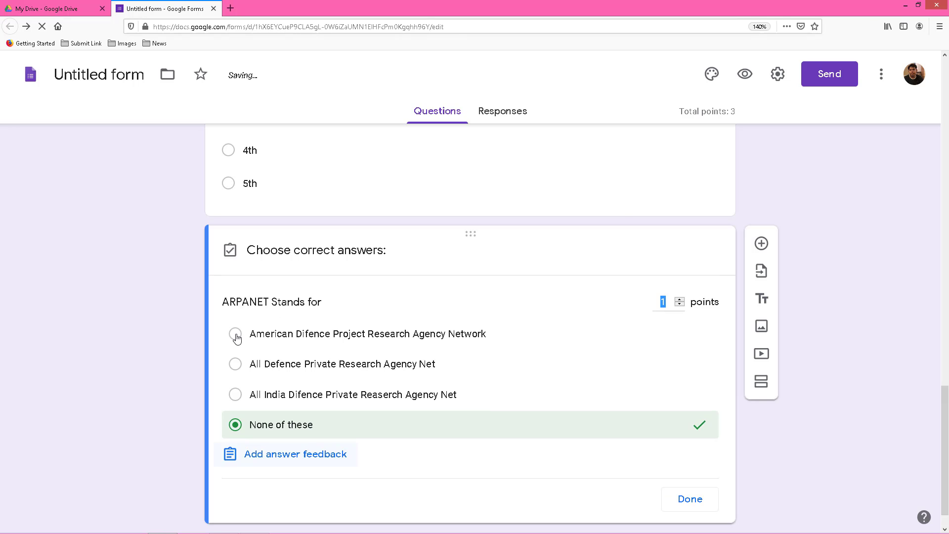
click(236, 336)
click(236, 425)
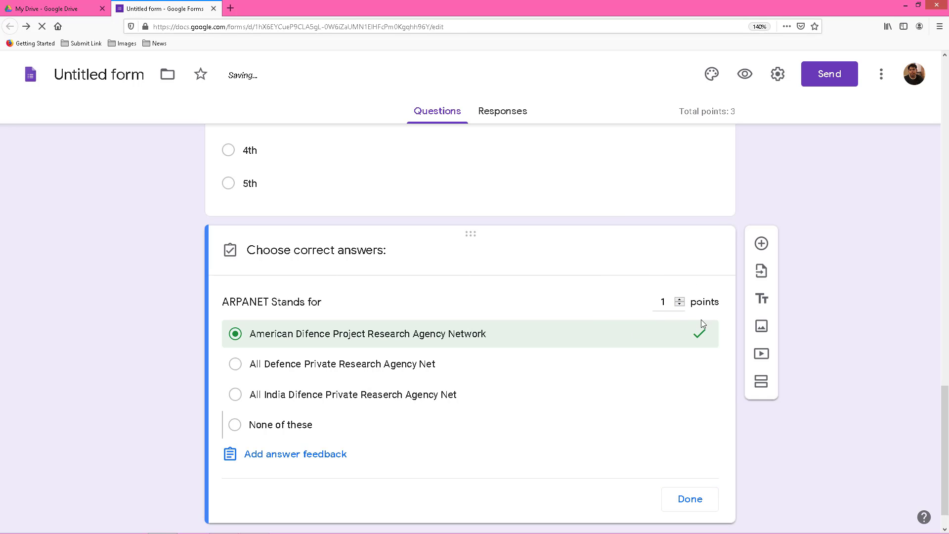
click(695, 503)
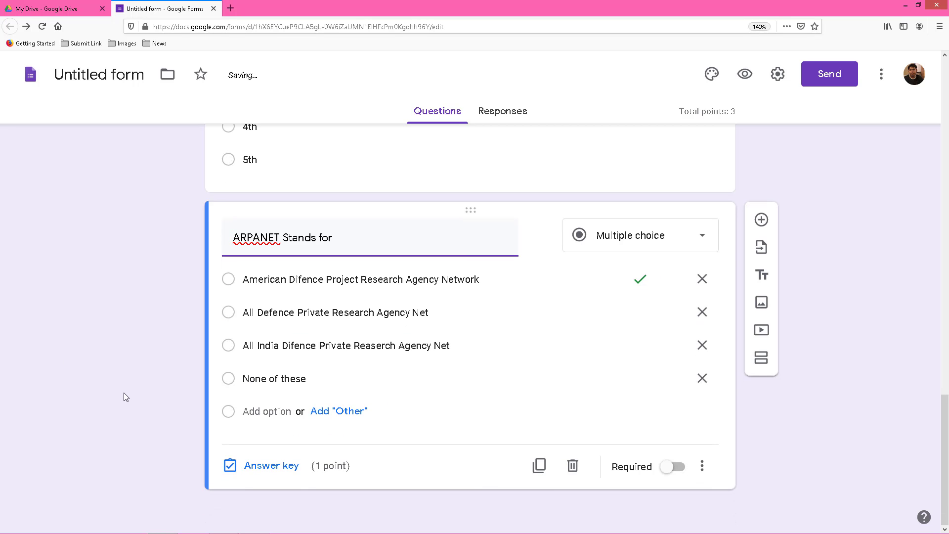
scroll(123, 393, up, 7)
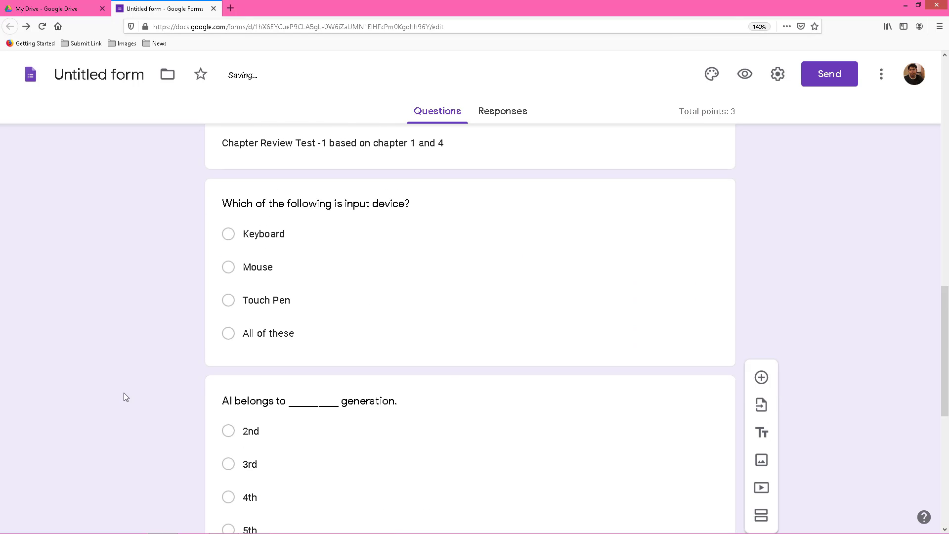
scroll(208, 402, up, 2)
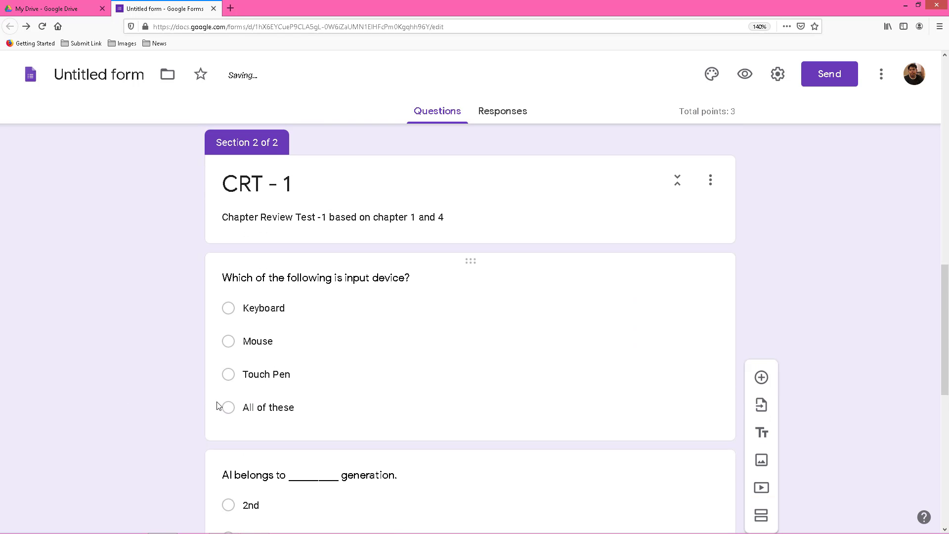
scroll(250, 422, up, 15)
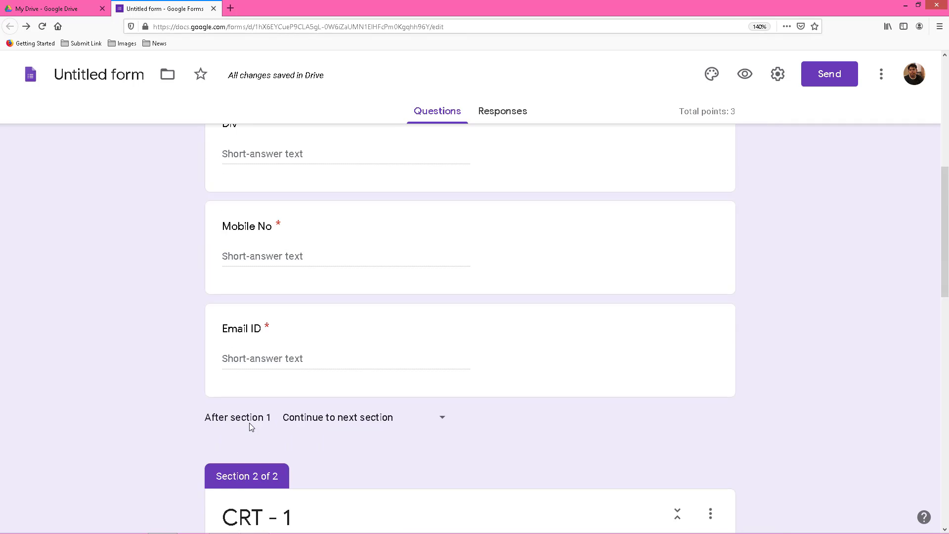
Rename the form file from Untitled form to 'CRT - 01'.
click(107, 77)
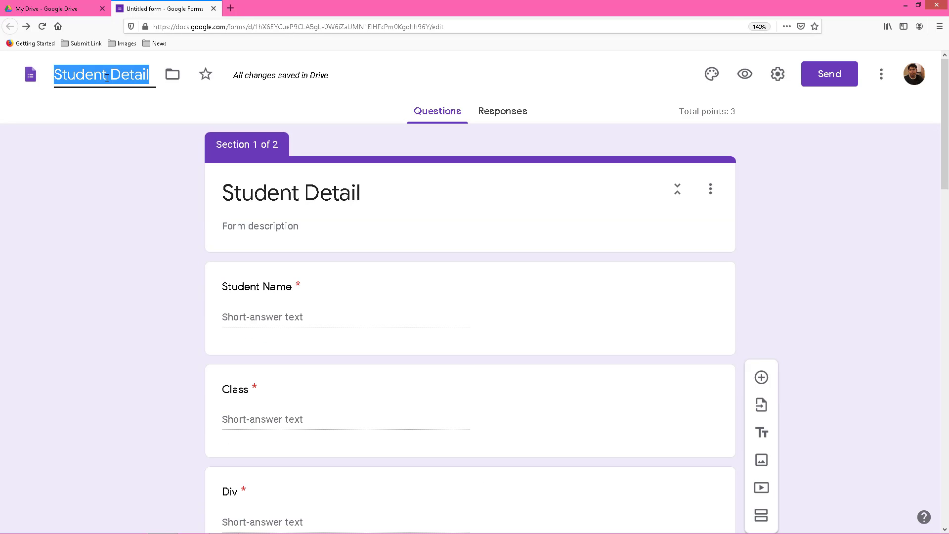
text(U)
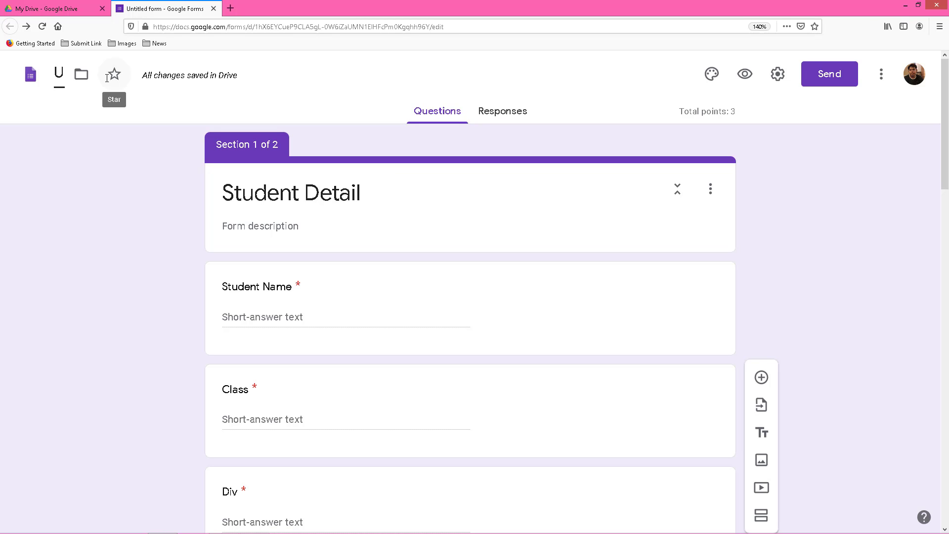
key(BackSpace)
text(CRT -)
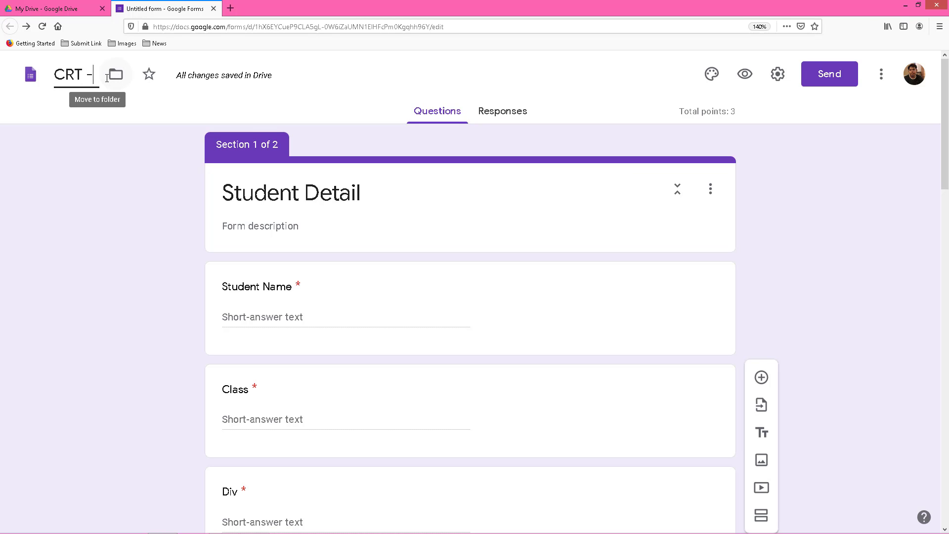
text( 01)
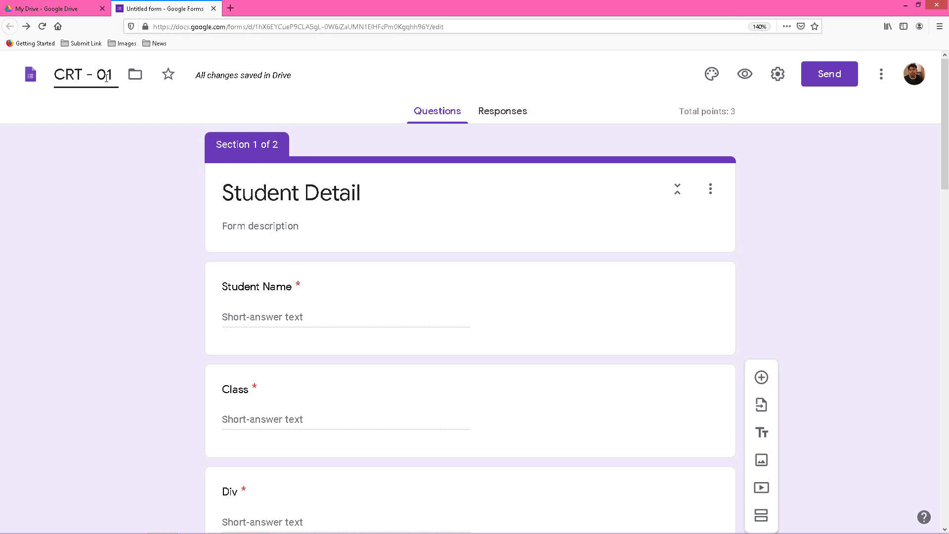
scroll(577, 309, down, 10)
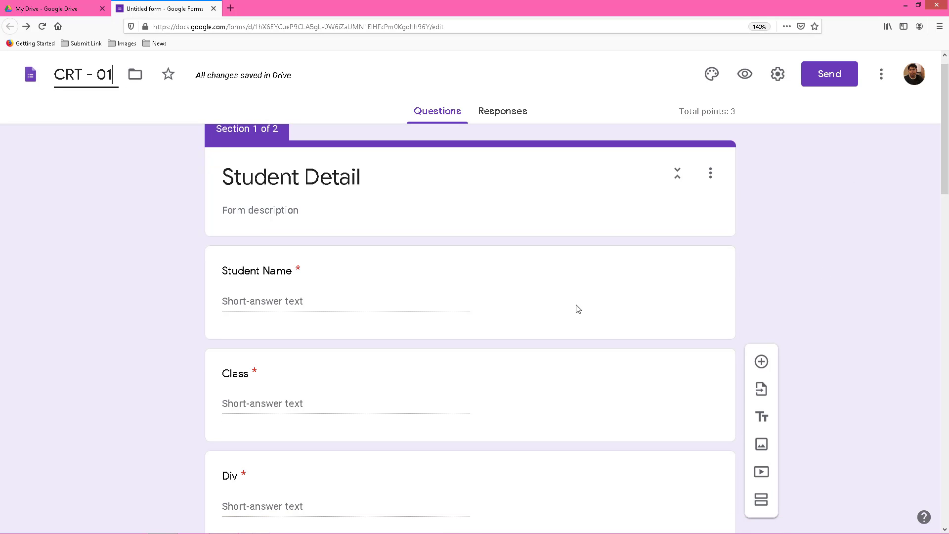
scroll(577, 310, down, 5)
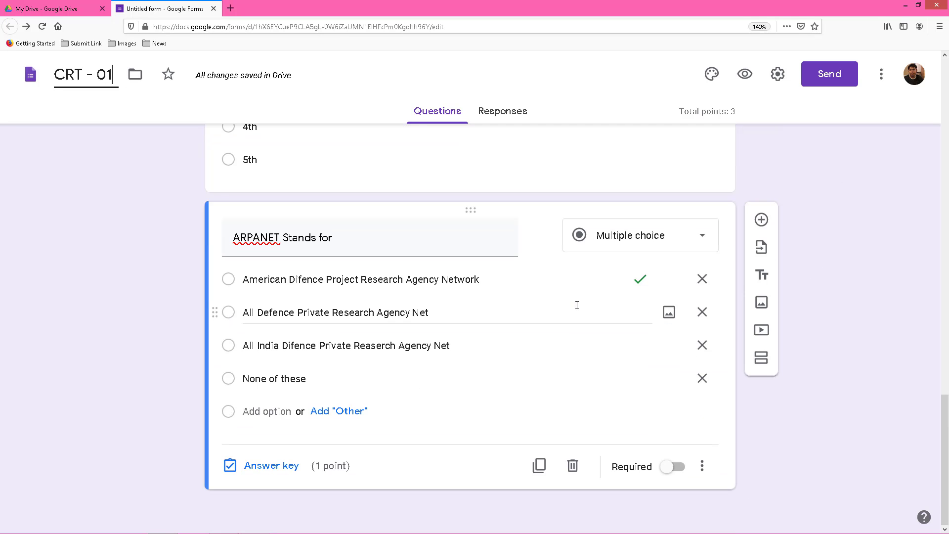
scroll(577, 310, up, 8)
scroll(583, 310, up, 8)
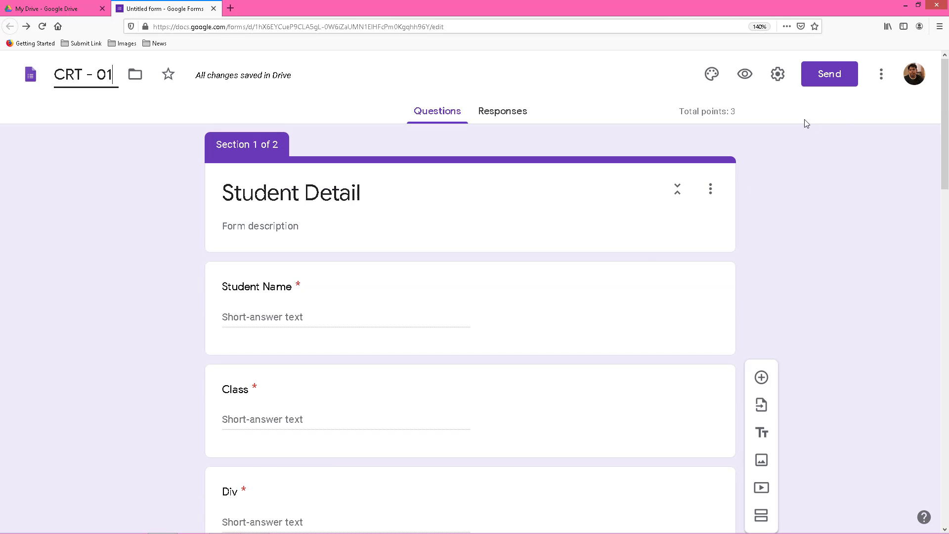
Copy the CRT - 01 respondent link from the Send dialog and open a new browser tab.
click(836, 85)
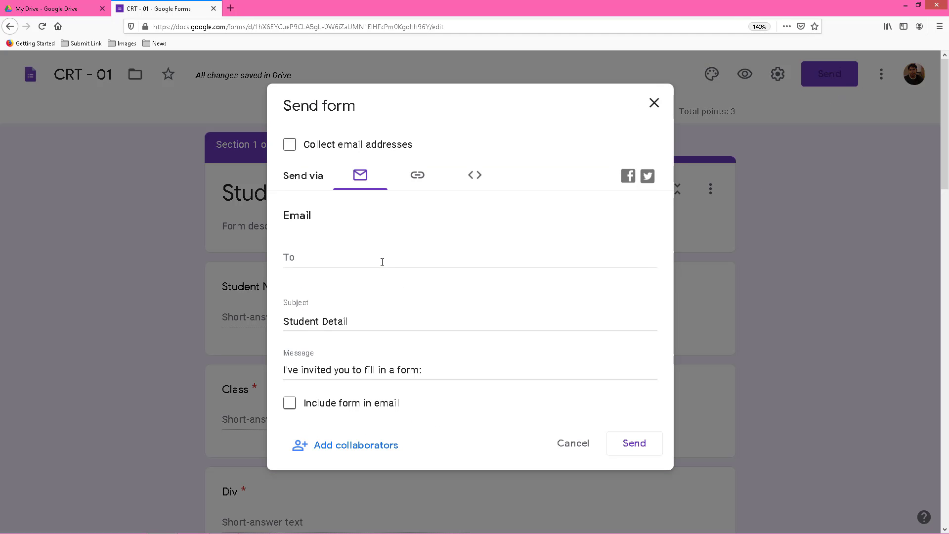
click(418, 177)
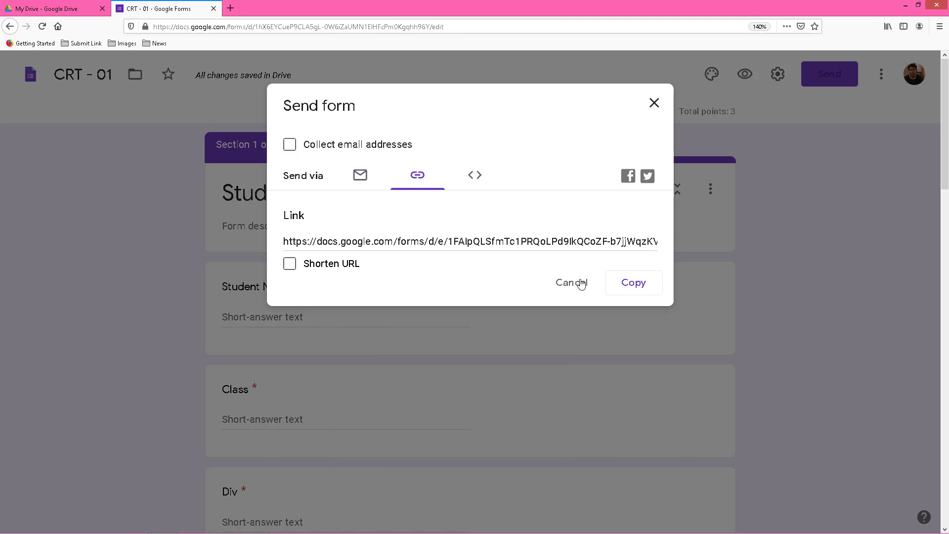
click(640, 289)
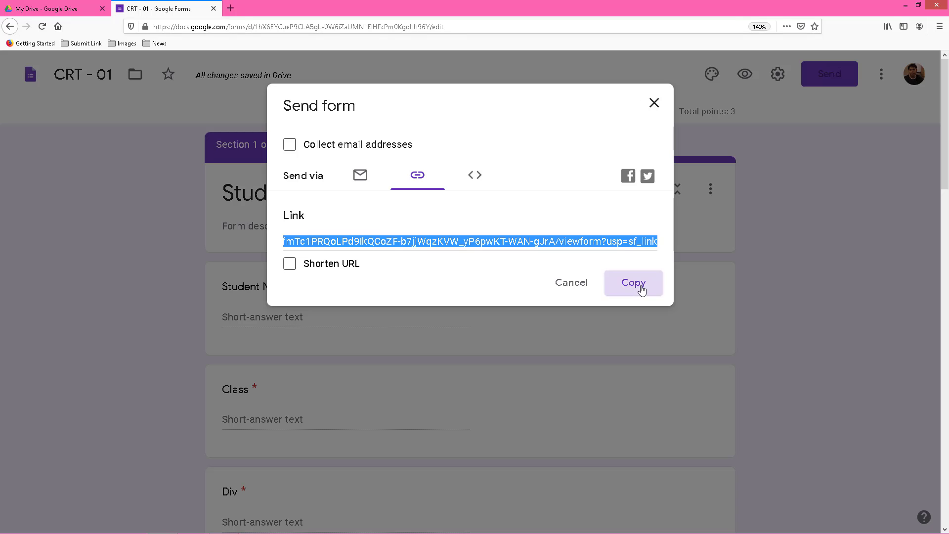
click(235, 8)
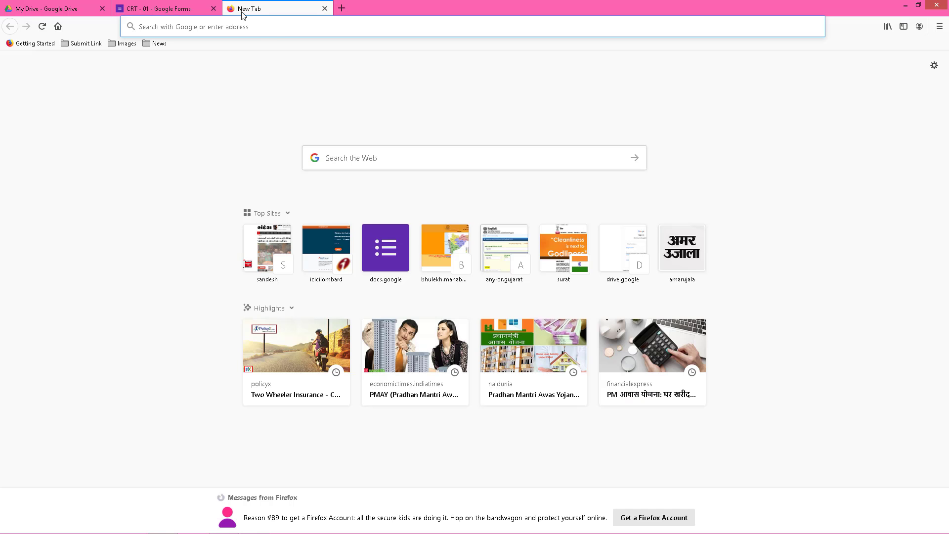
Load the copied form link in the new tab and zoom the page in slightly.
right_click(277, 30)
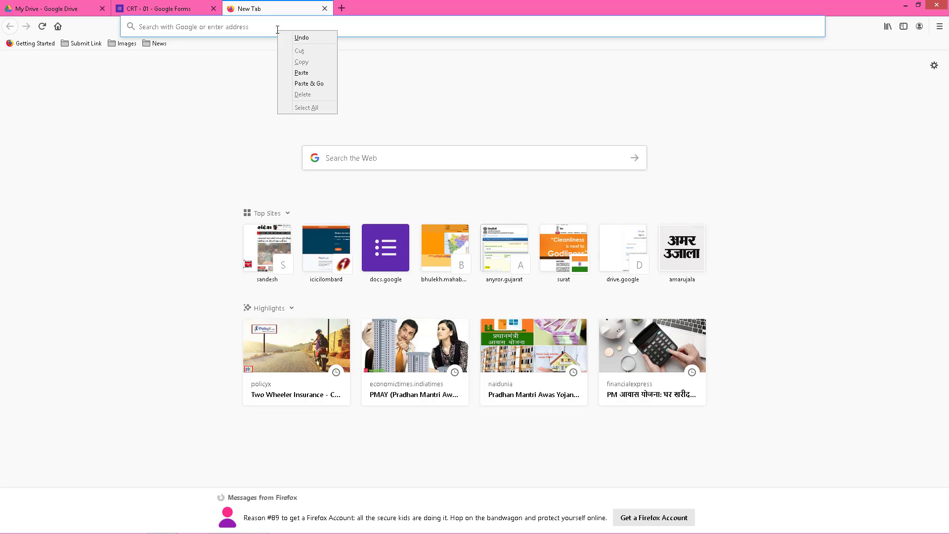
click(316, 83)
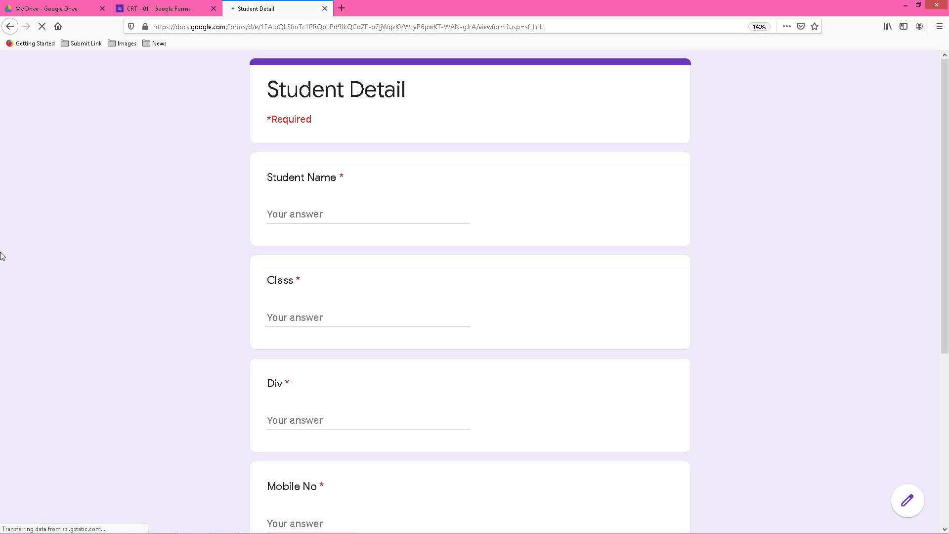
key(ctrl+plus)
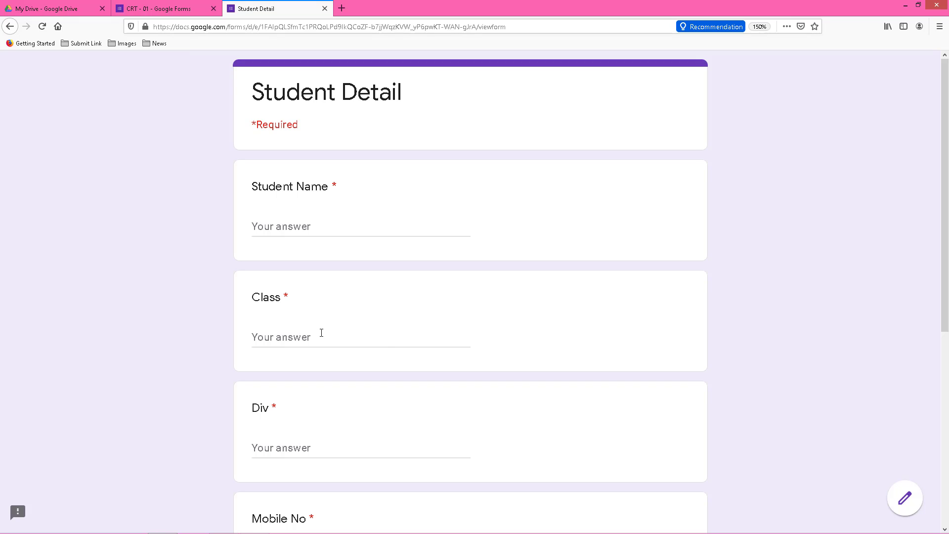
Enter the student's name, Class XI and Div B on the Student Detail page.
click(299, 226)
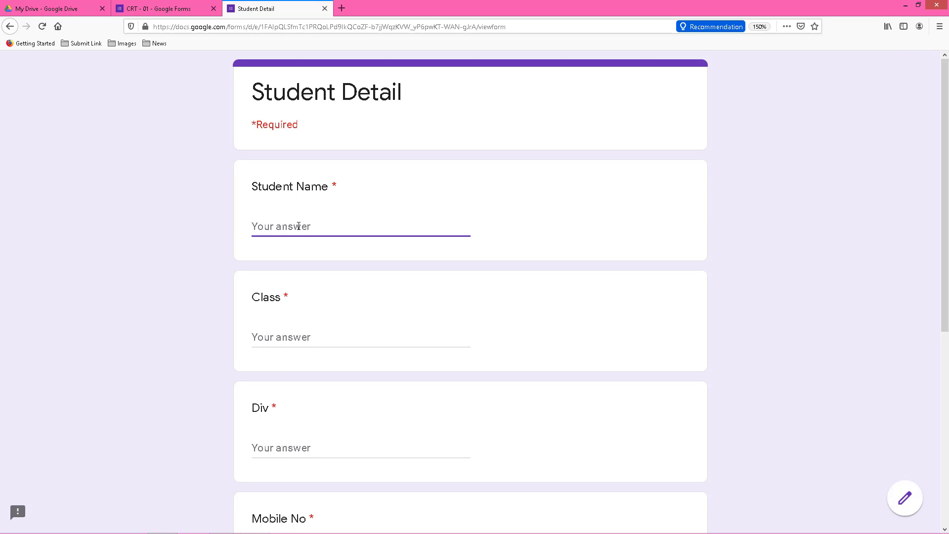
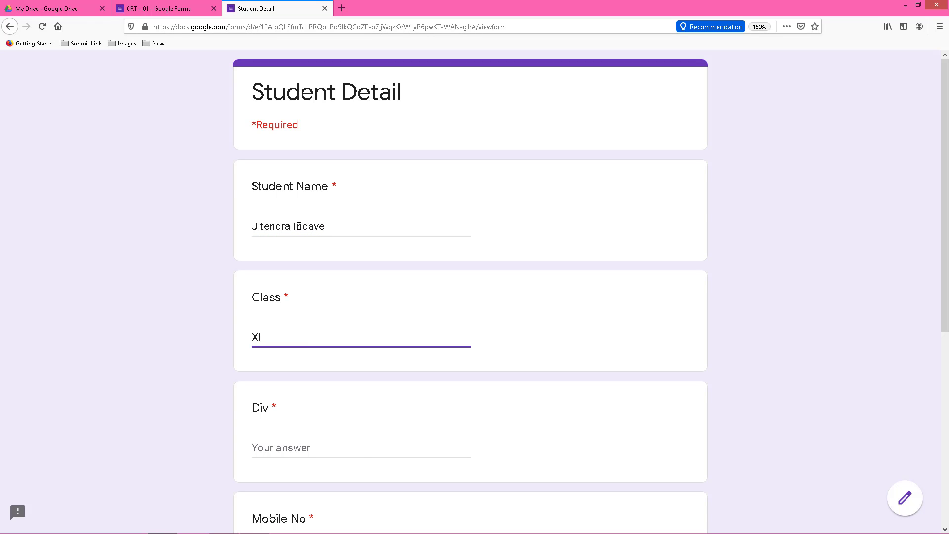
key(Tab)
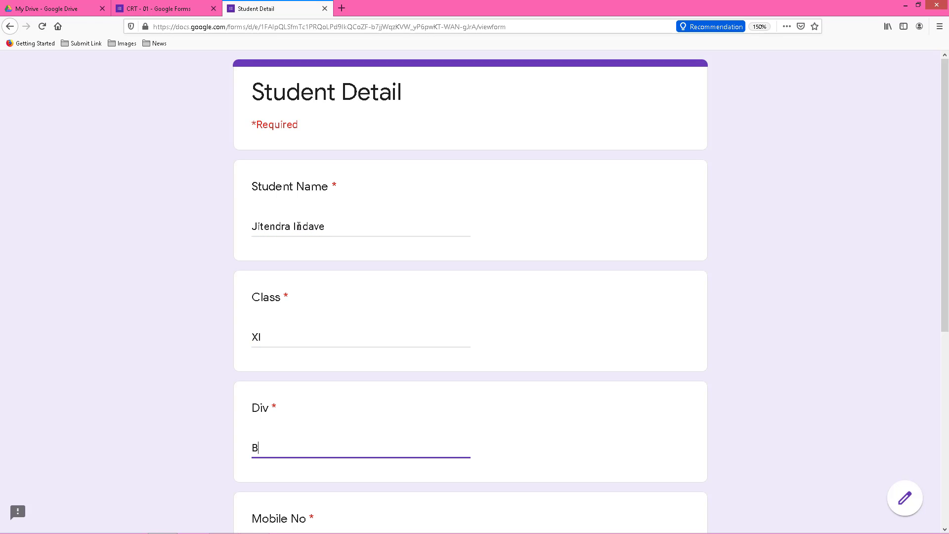
scroll(272, 372, down, 3)
Fill in the student's mobile number and email address, correcting the email ending to .net.
click(293, 403)
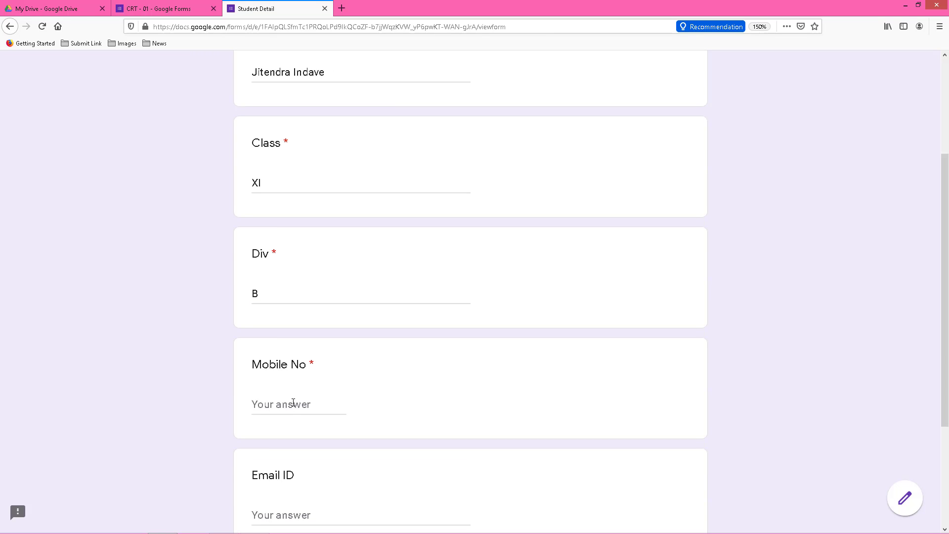
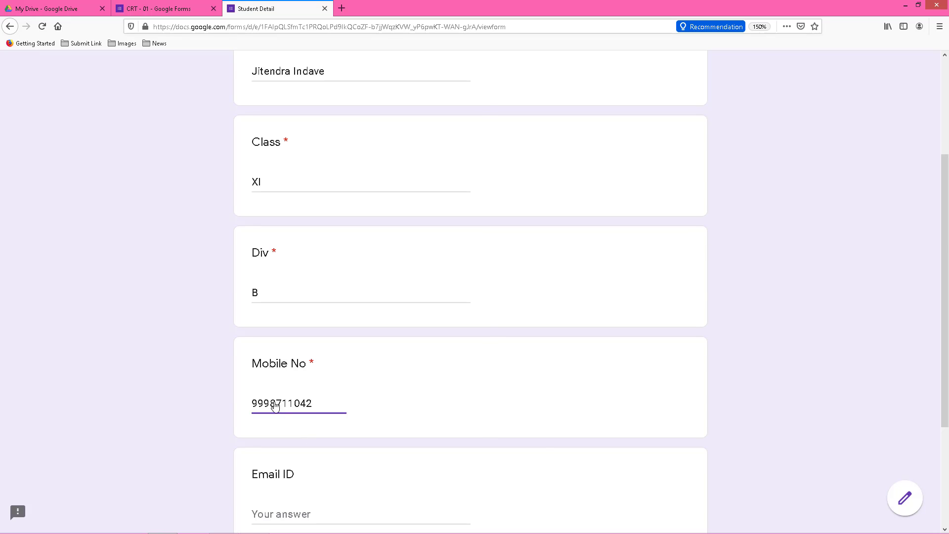
scroll(274, 380, down, 3)
click(276, 363)
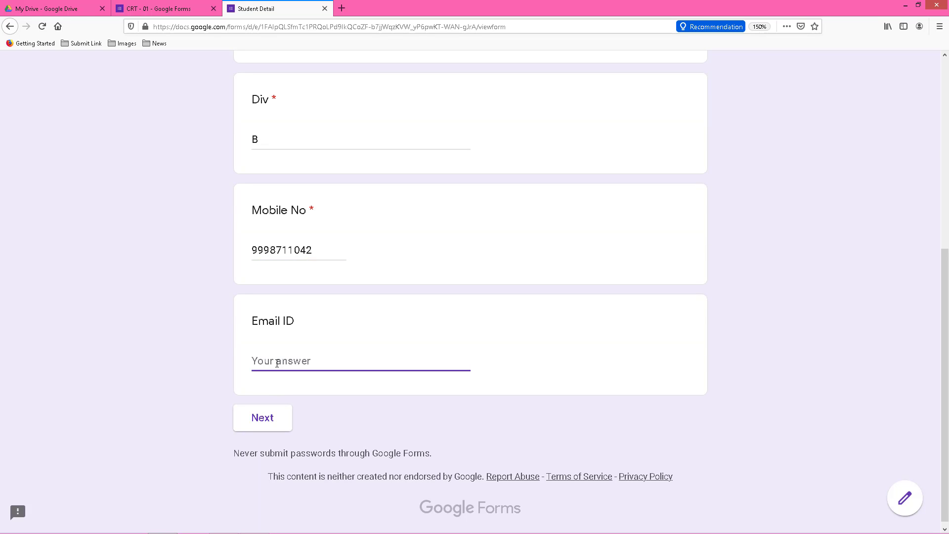
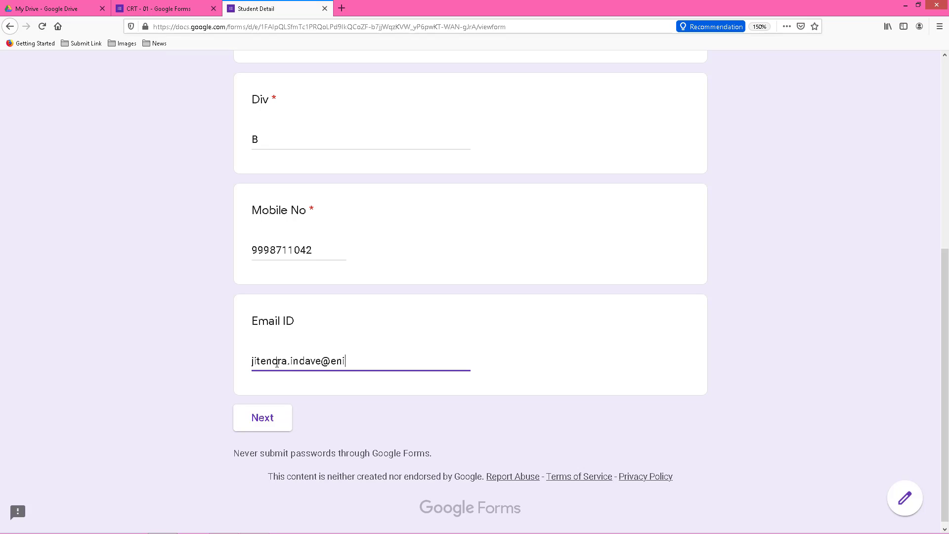
Answer All of these, 5th and American Difence Project Research Agency Network, then submit the quiz.
click(272, 425)
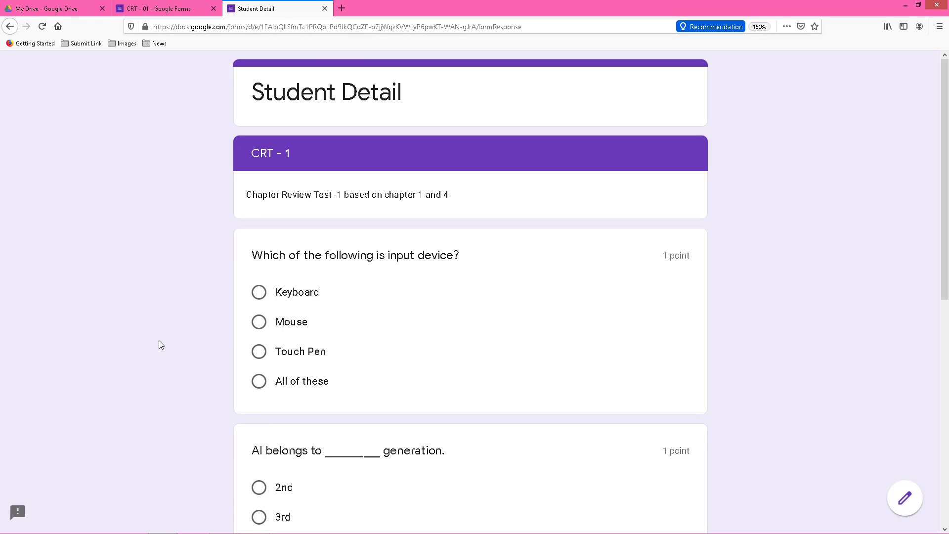
scroll(158, 340, down, 2)
scroll(158, 340, up, 2)
scroll(195, 219, down, 2)
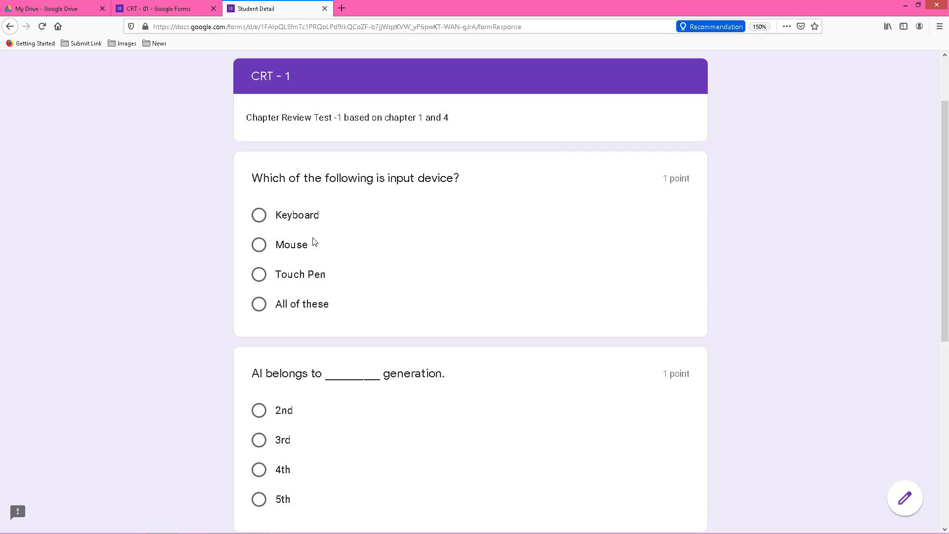
click(259, 304)
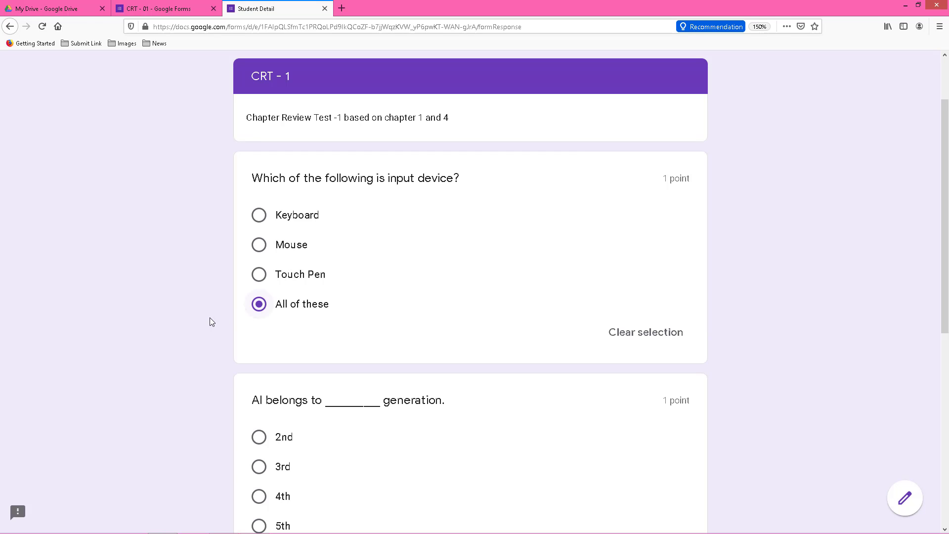
scroll(207, 320, down, 8)
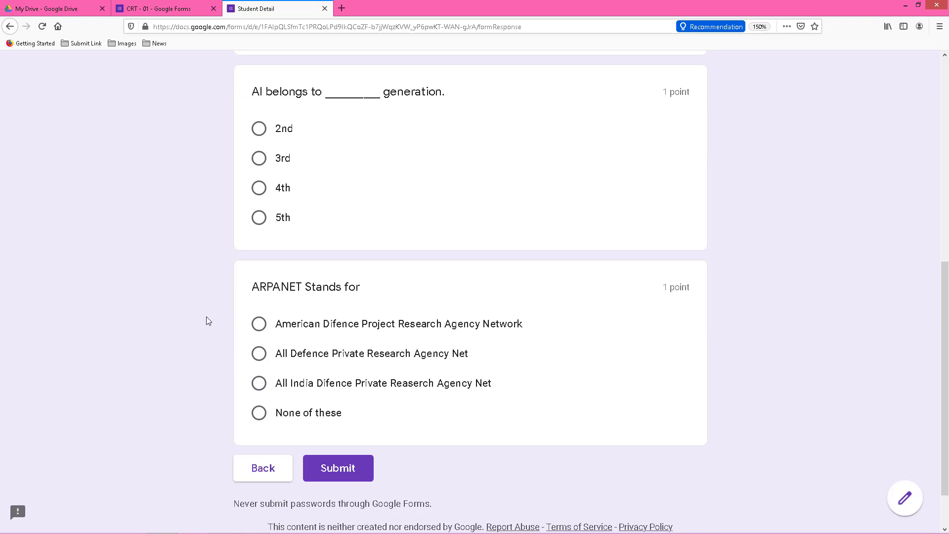
click(258, 218)
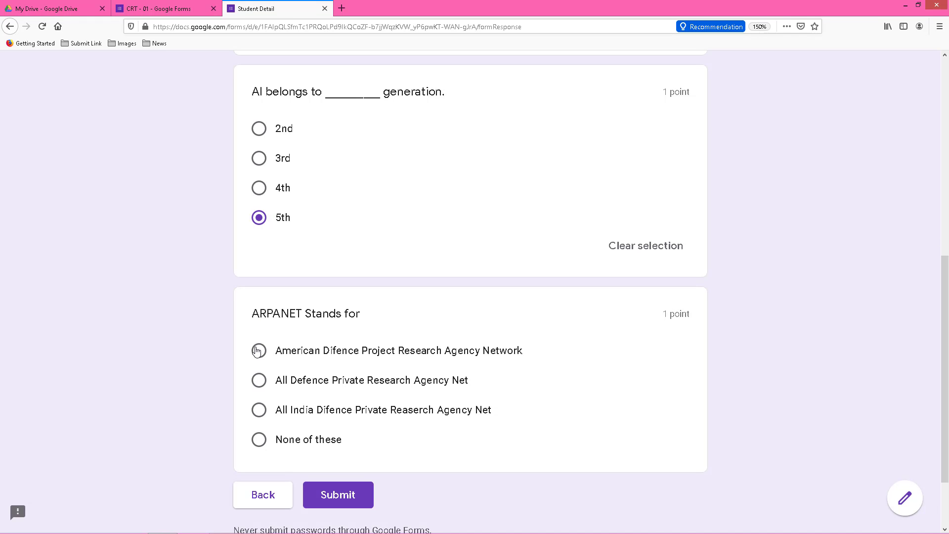
scroll(147, 408, down, 3)
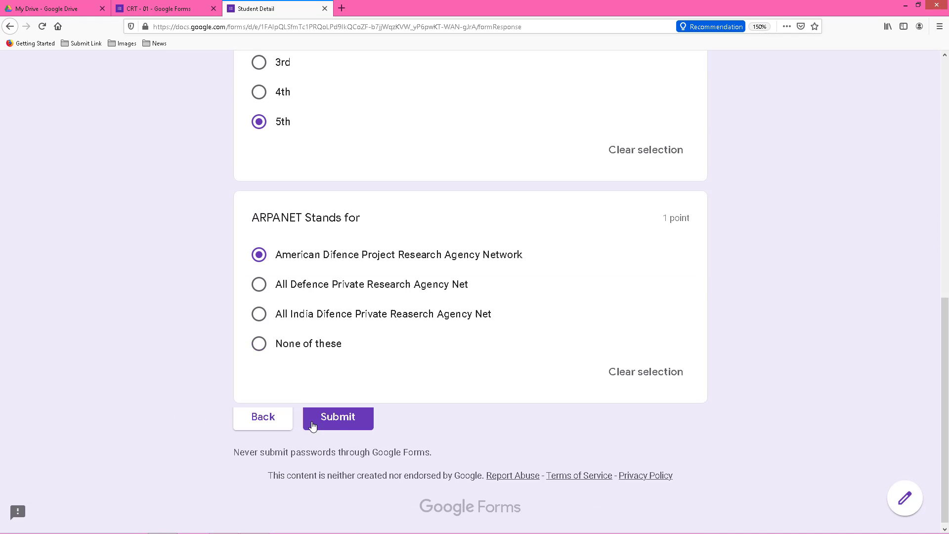
click(334, 417)
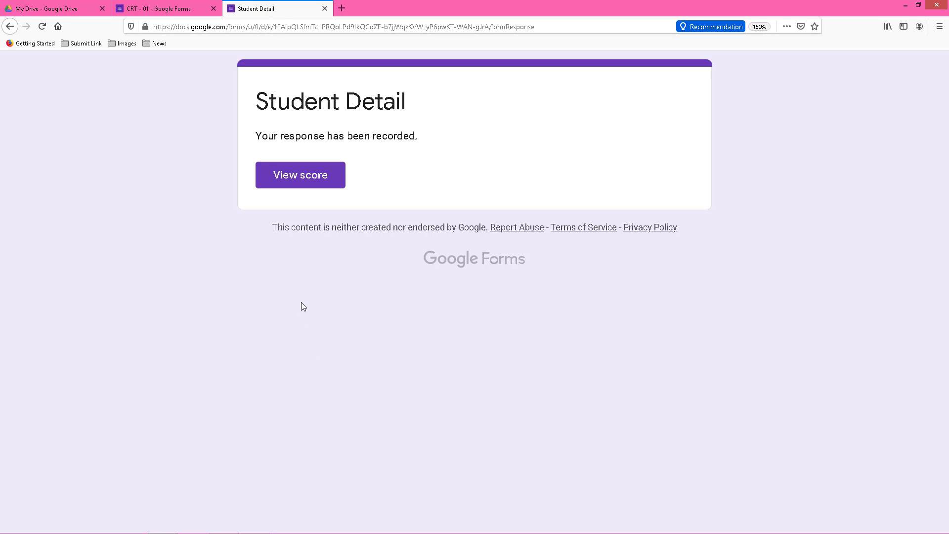
Check the 3/3 quiz score, then return to the CRT - 01 editor and close the Send dialog.
click(299, 183)
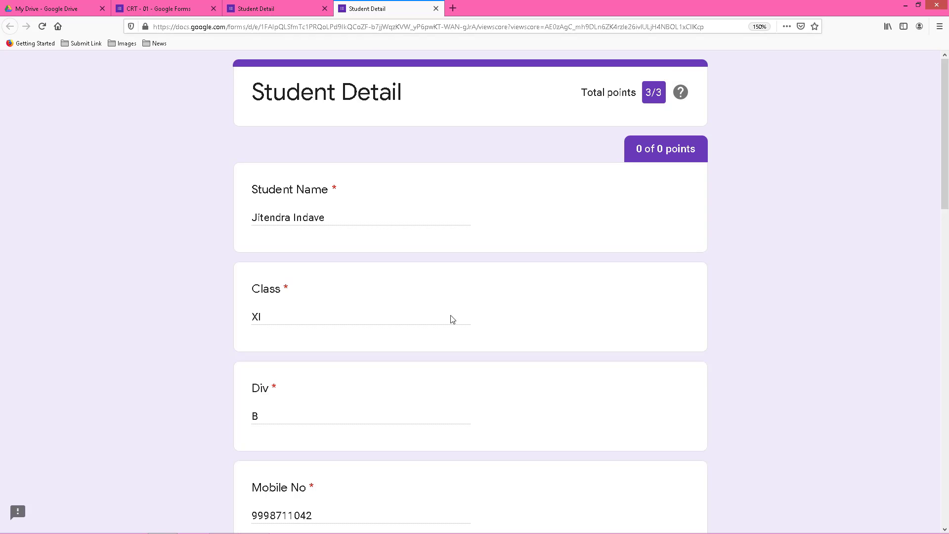
scroll(457, 325, down, 8)
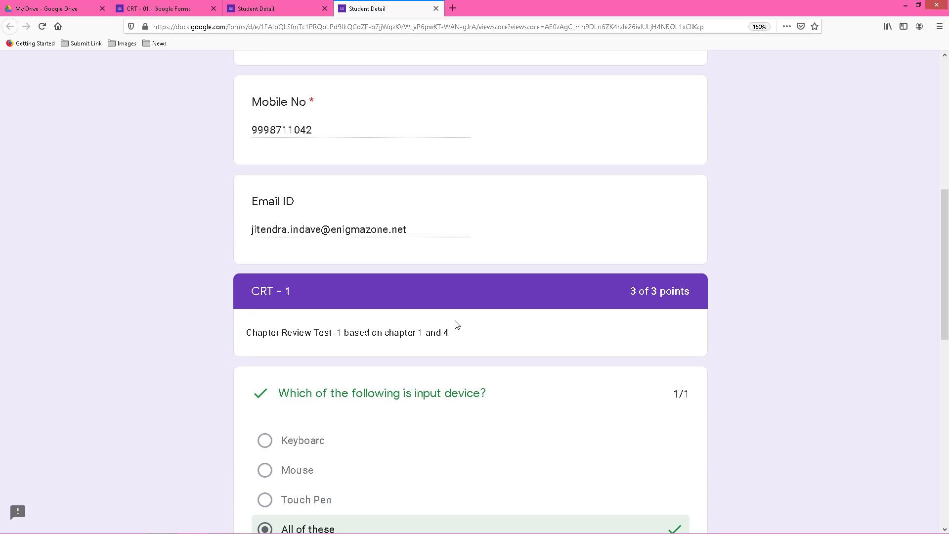
scroll(456, 324, down, 3)
scroll(456, 325, down, 8)
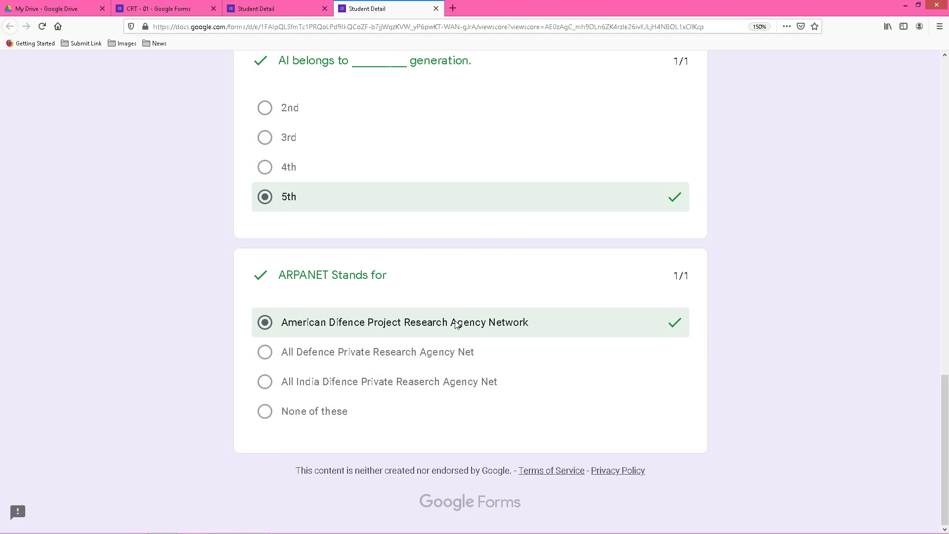
click(269, 9)
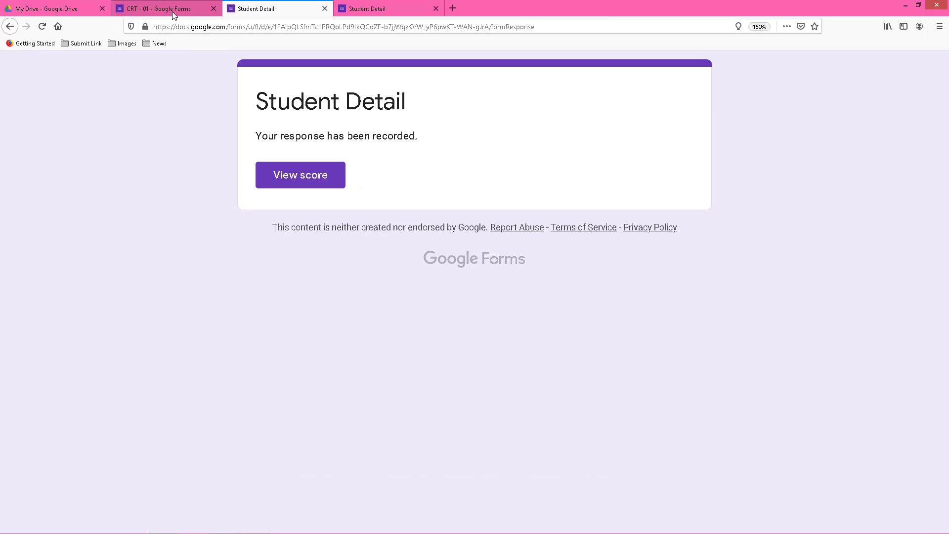
click(172, 11)
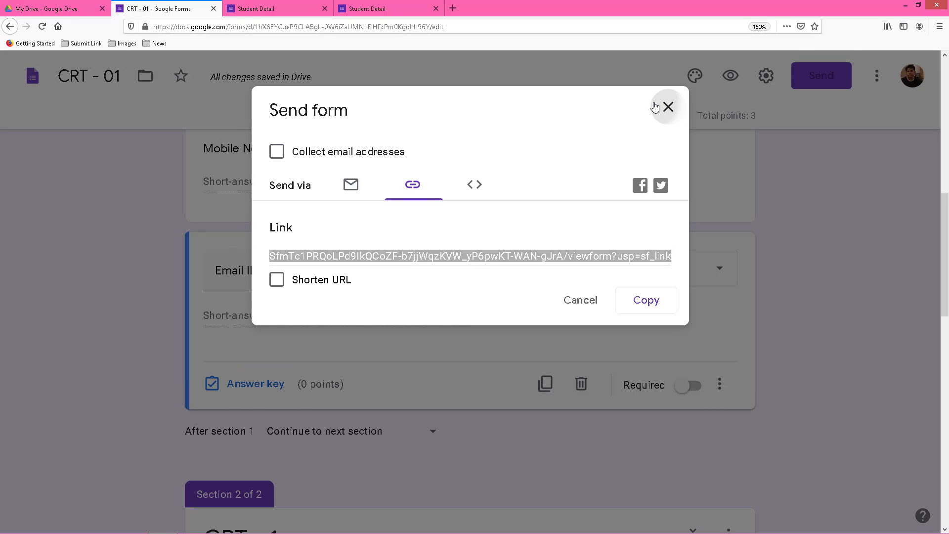
click(655, 105)
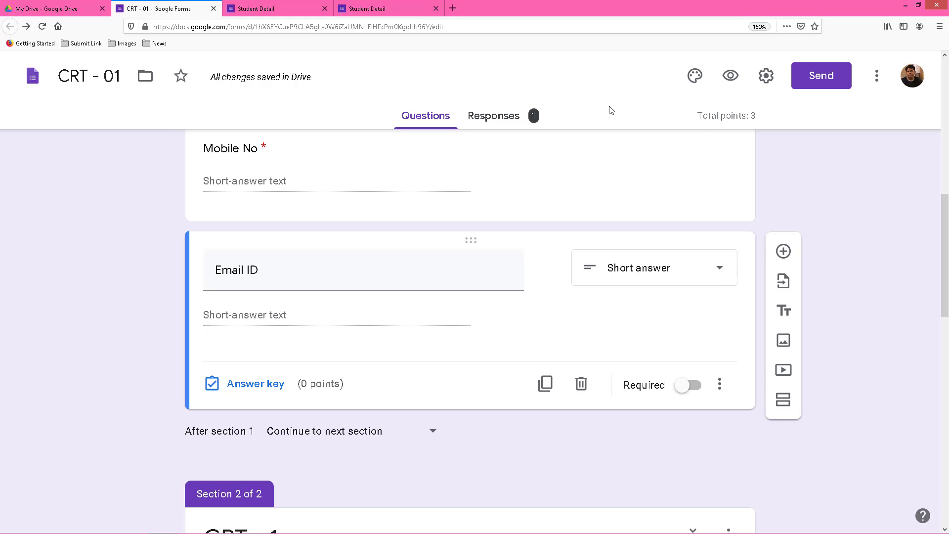
Review the Responses summary: 1 response with average and median 3/3 points.
click(498, 120)
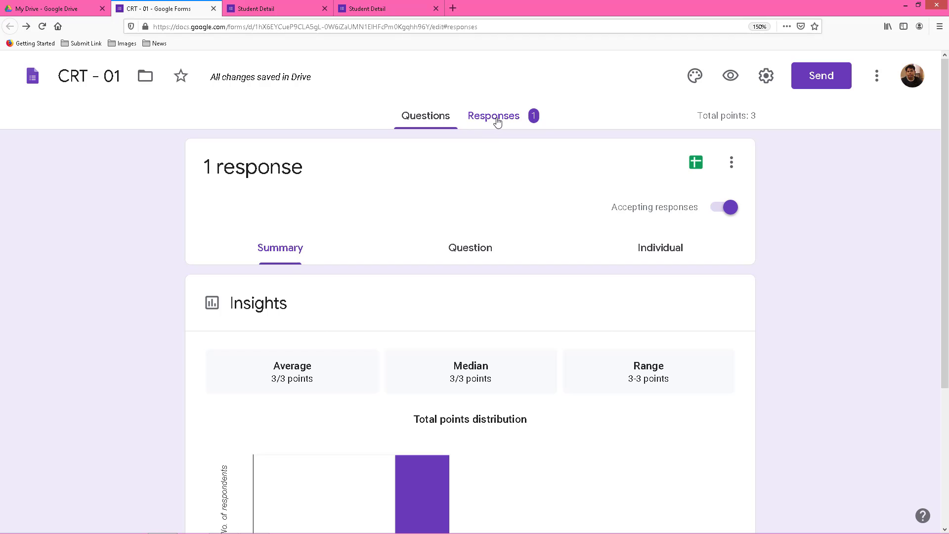
click(495, 125)
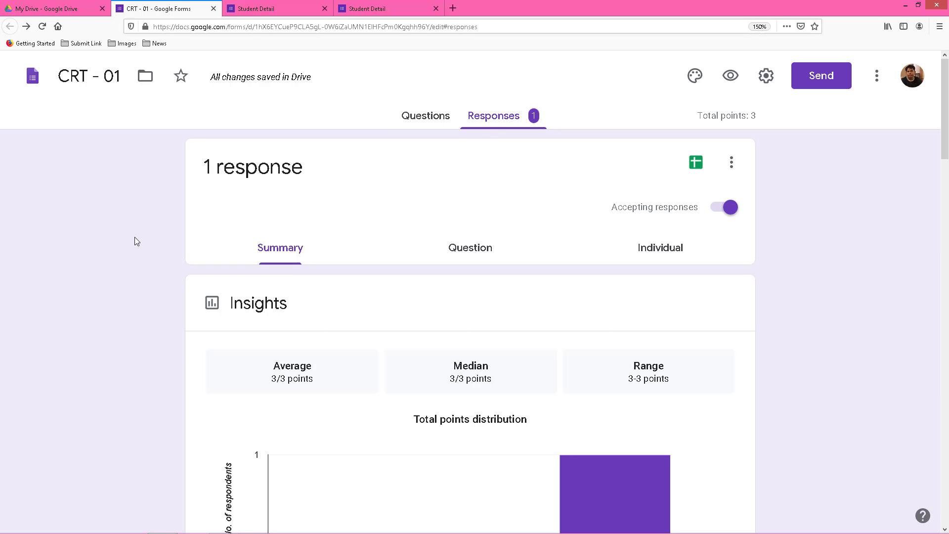
scroll(134, 238, down, 2)
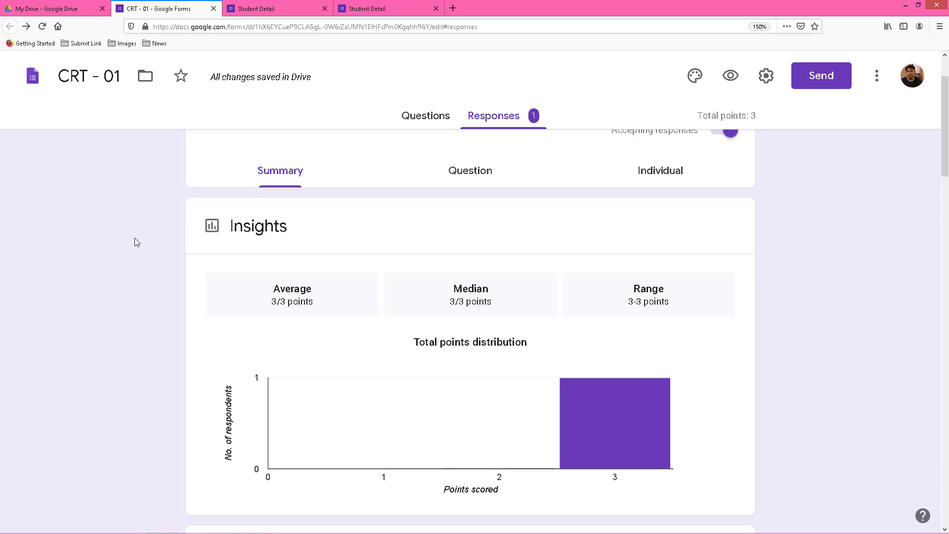
scroll(134, 238, down, 6)
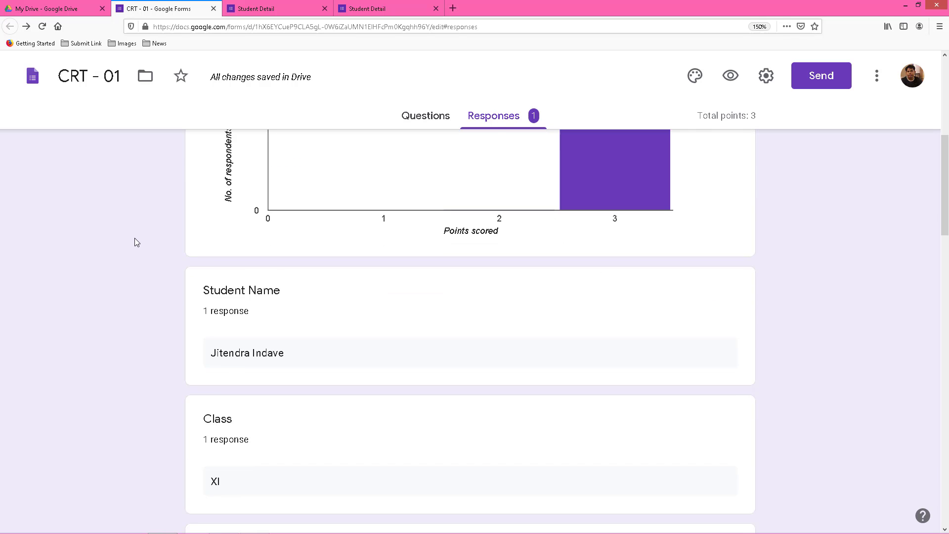
scroll(135, 242, down, 5)
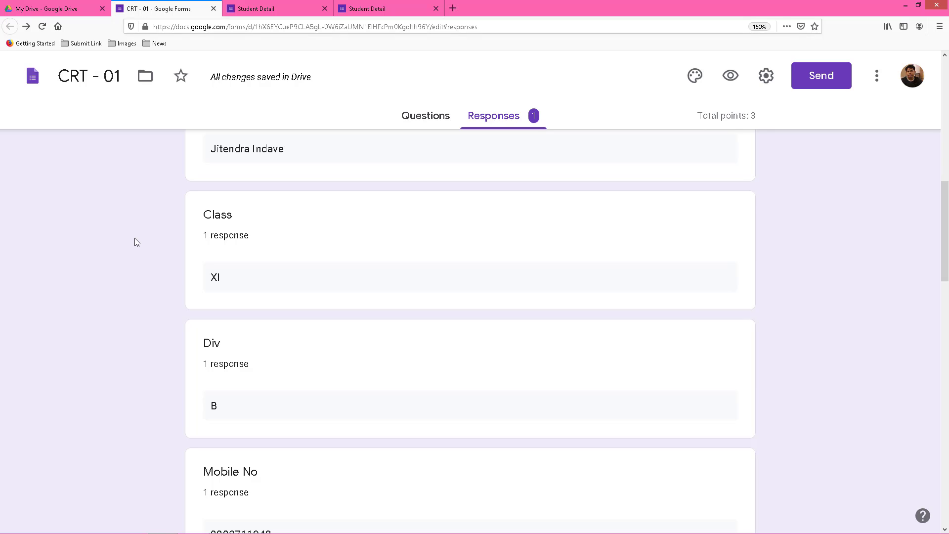
scroll(135, 238, down, 6)
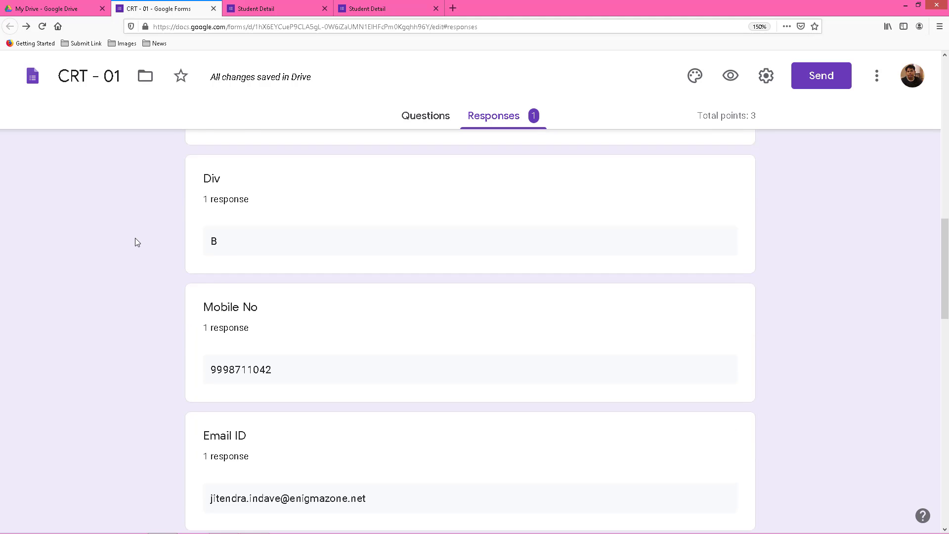
scroll(137, 242, down, 5)
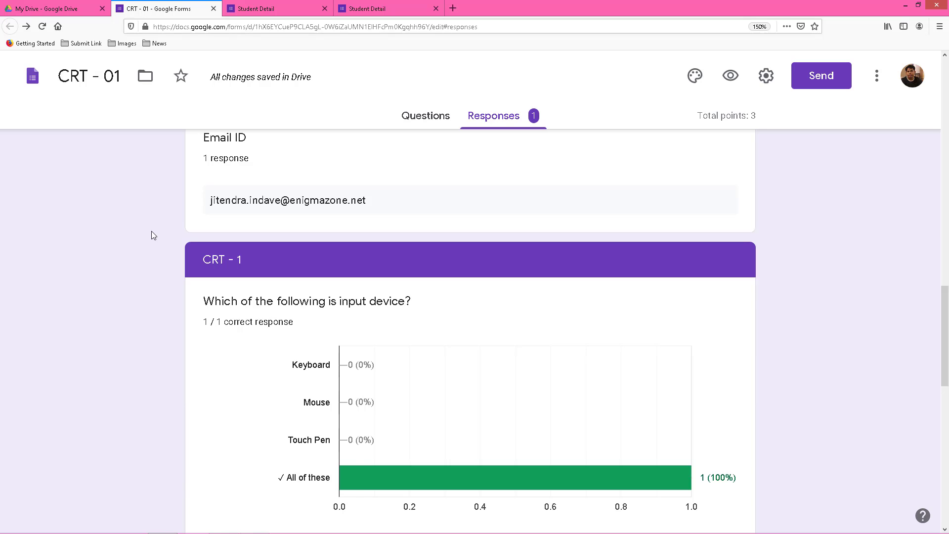
scroll(152, 230, down, 5)
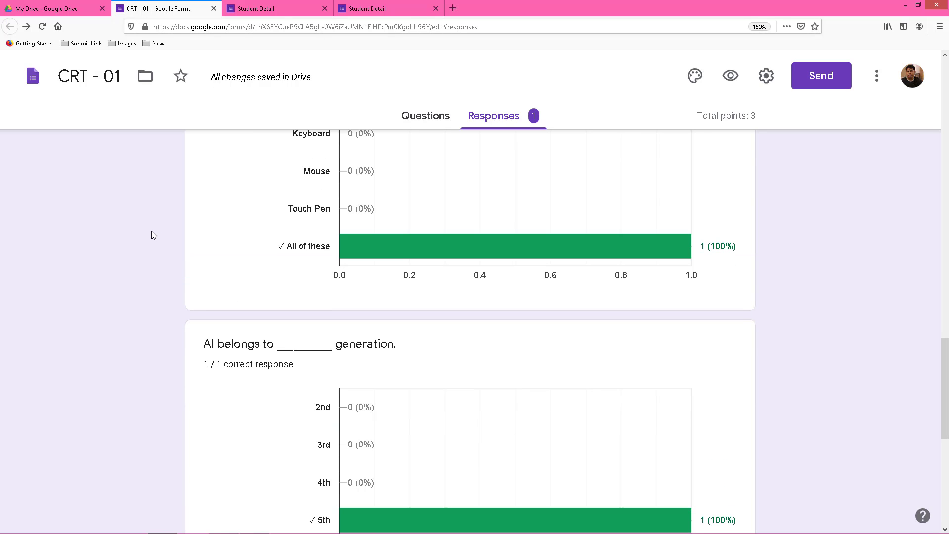
scroll(151, 230, down, 8)
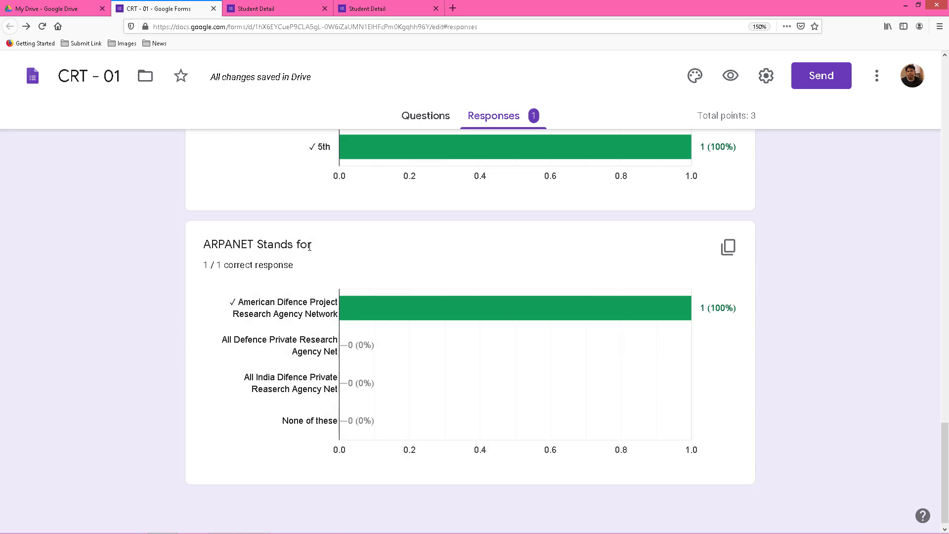
scroll(310, 245, up, 20)
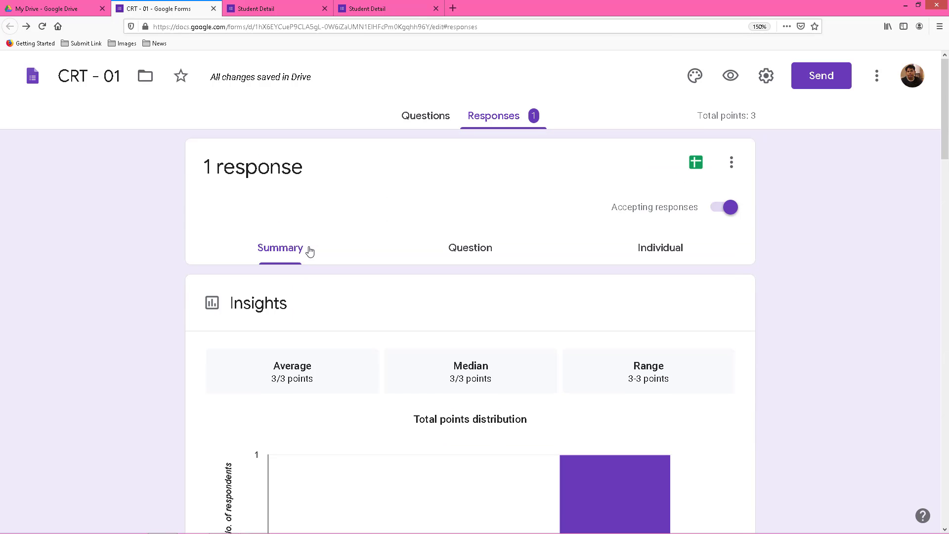
click(670, 252)
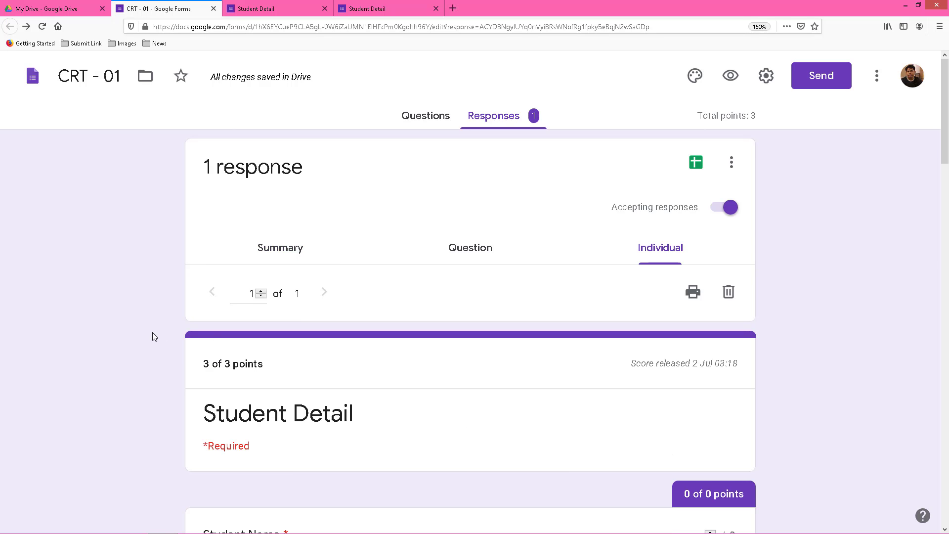
scroll(152, 336, down, 10)
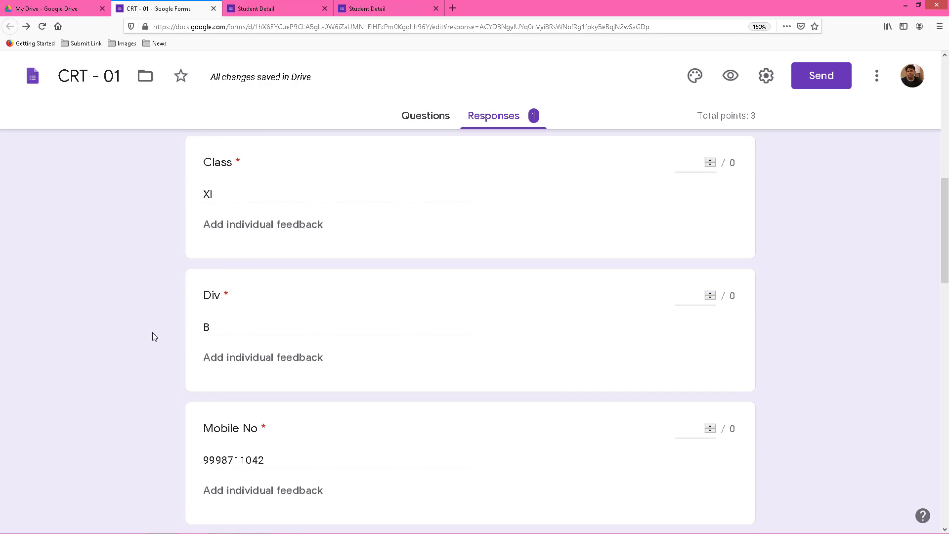
scroll(154, 336, down, 4)
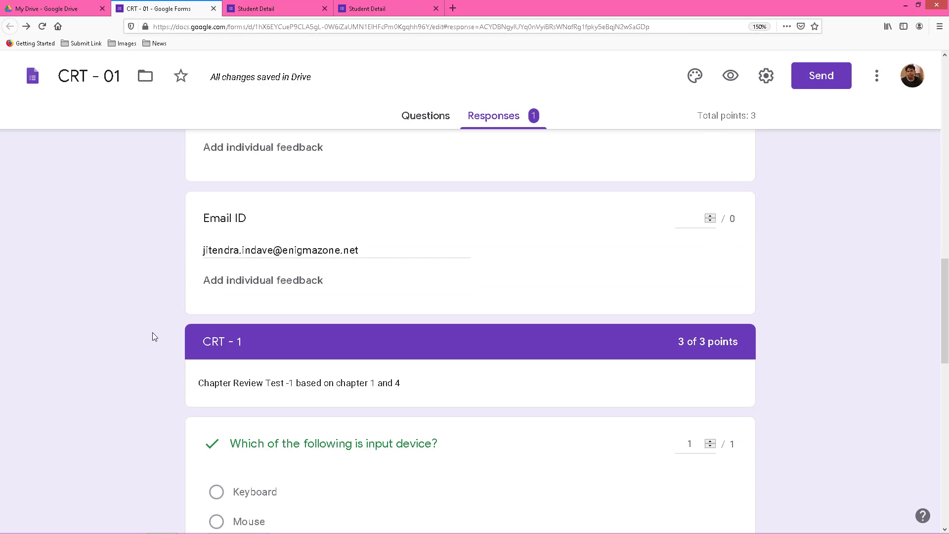
scroll(153, 336, down, 4)
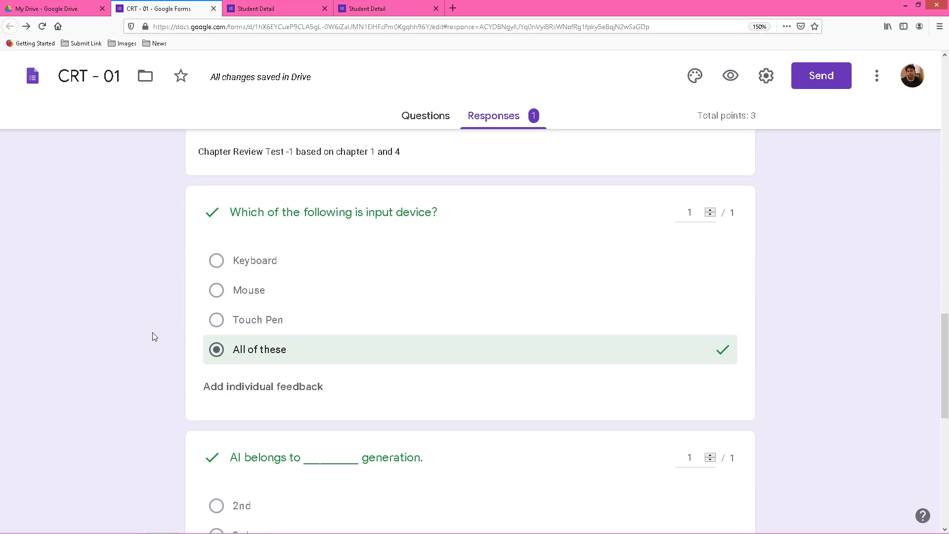
scroll(154, 336, down, 4)
scroll(153, 336, up, 13)
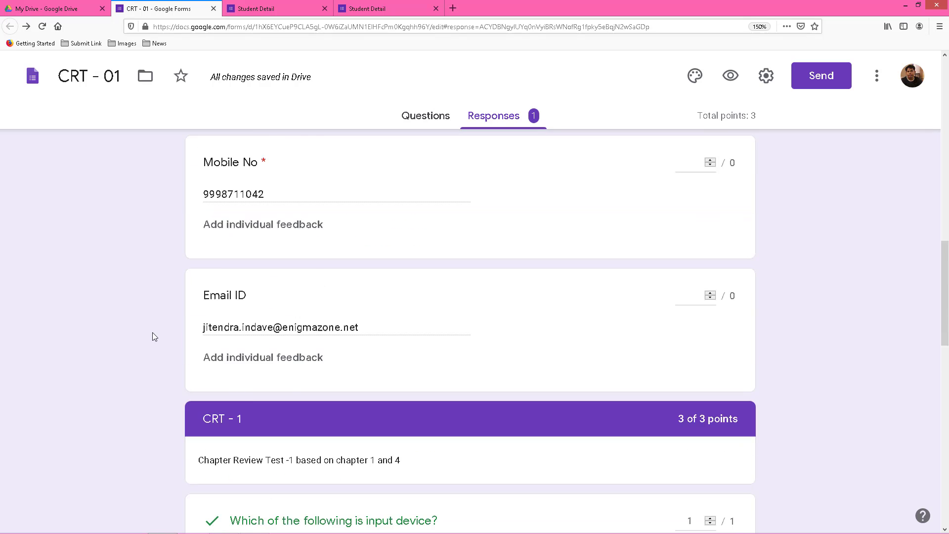
scroll(152, 334, up, 8)
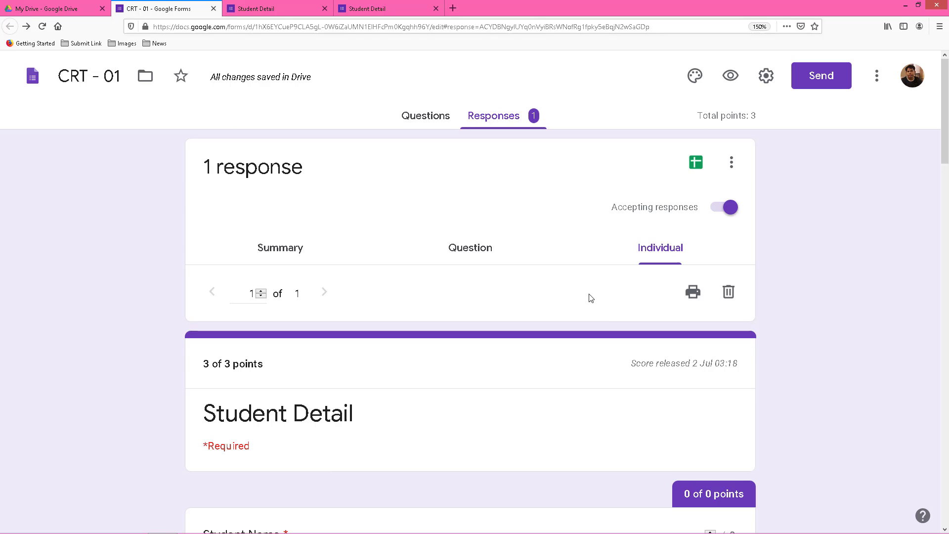
click(692, 292)
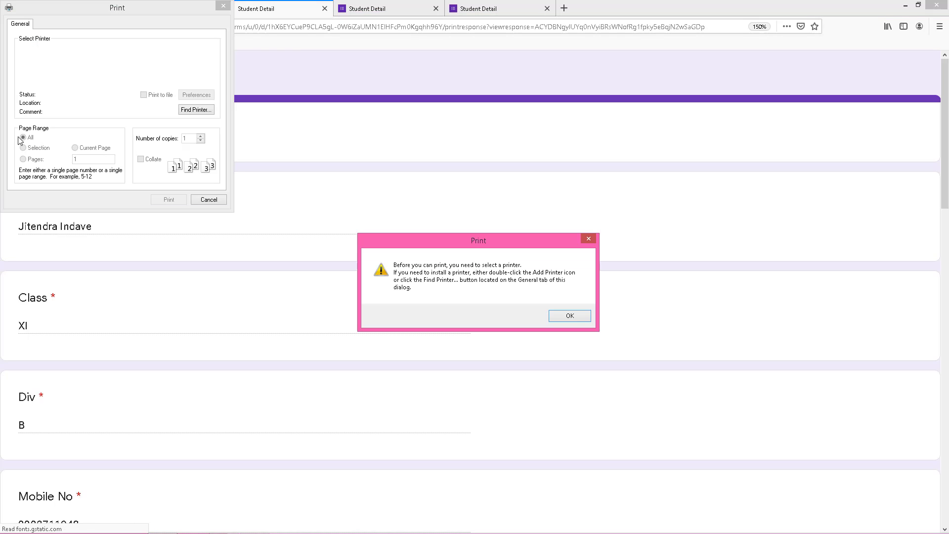
click(569, 316)
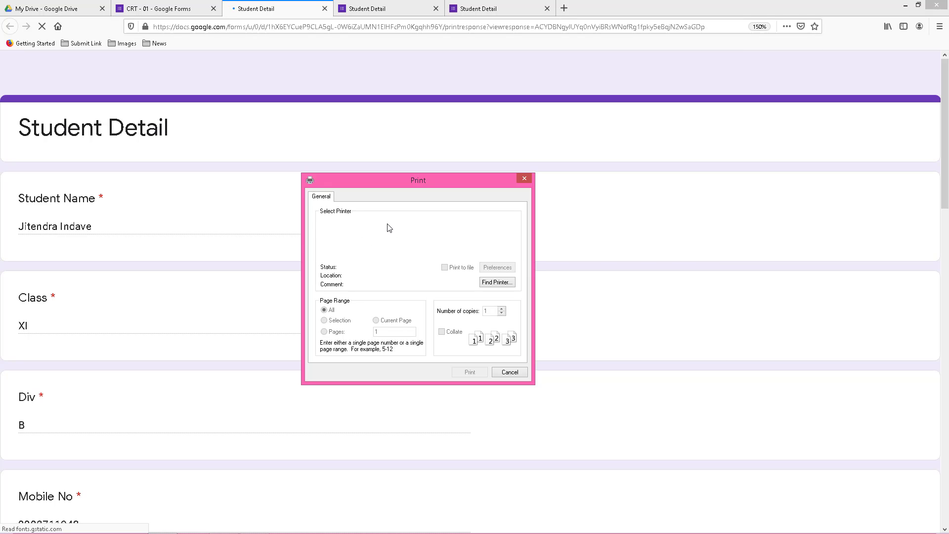
click(509, 372)
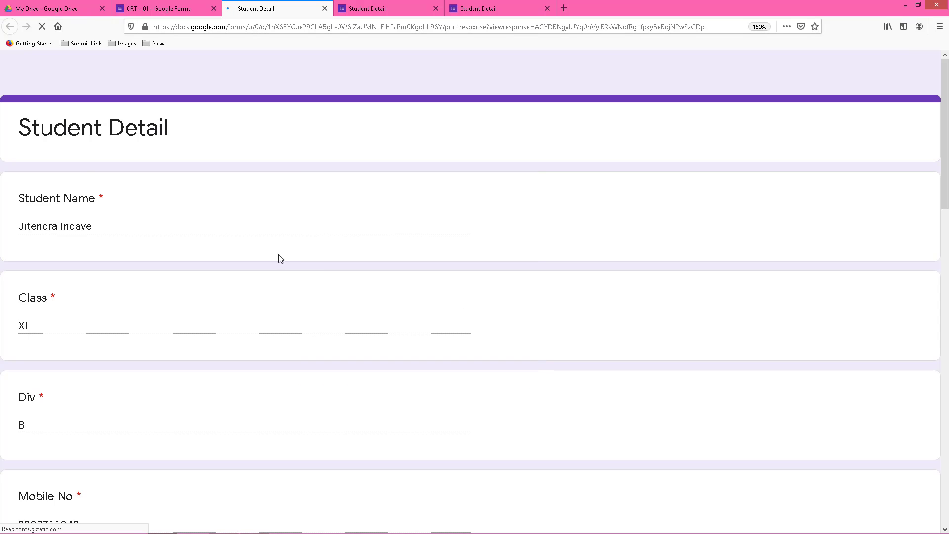
click(324, 12)
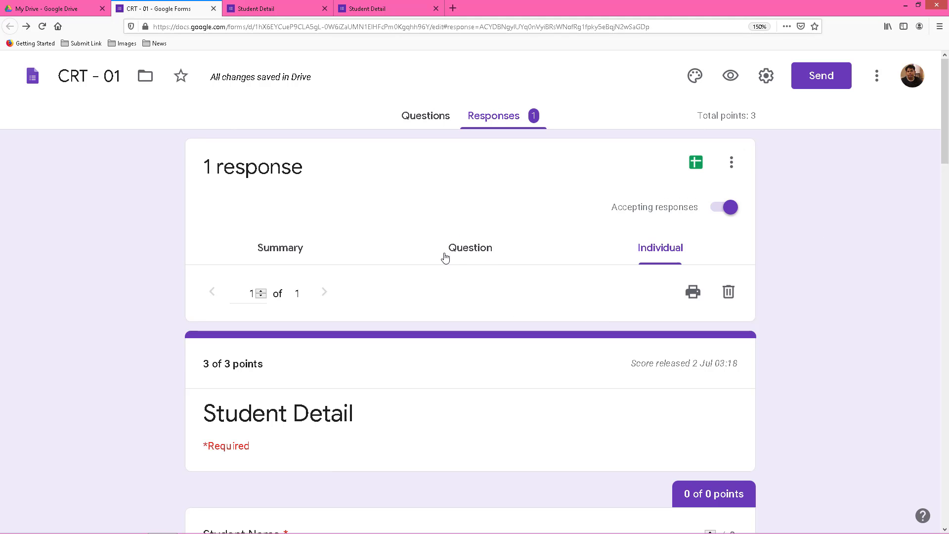
Switch the CRT - 01 responses to the per-question view and bring up its question list.
click(469, 254)
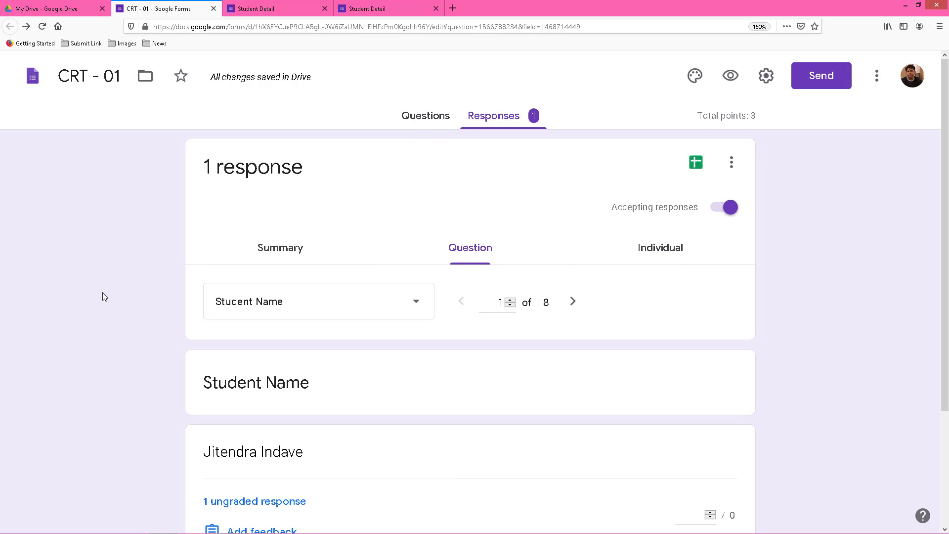
scroll(102, 294, down, 3)
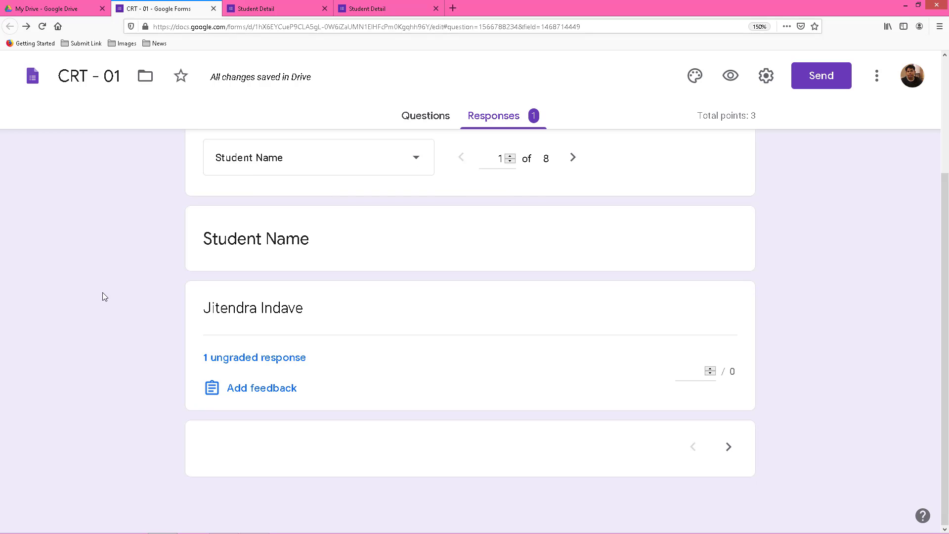
scroll(102, 292, up, 2)
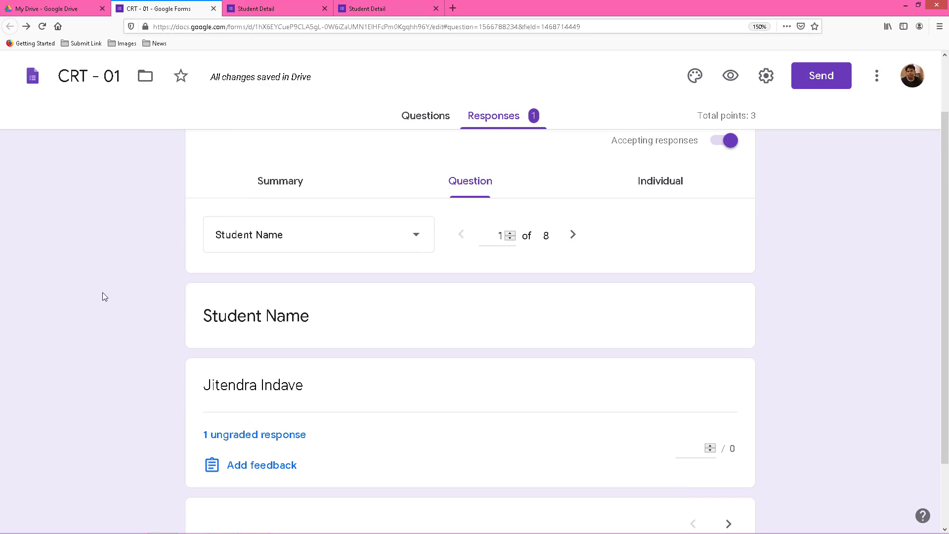
click(418, 242)
click(418, 244)
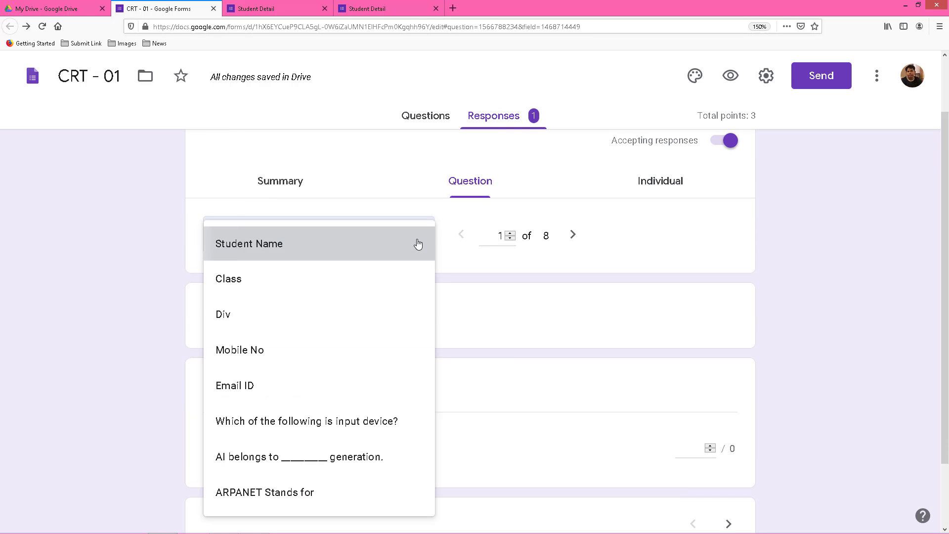
click(417, 242)
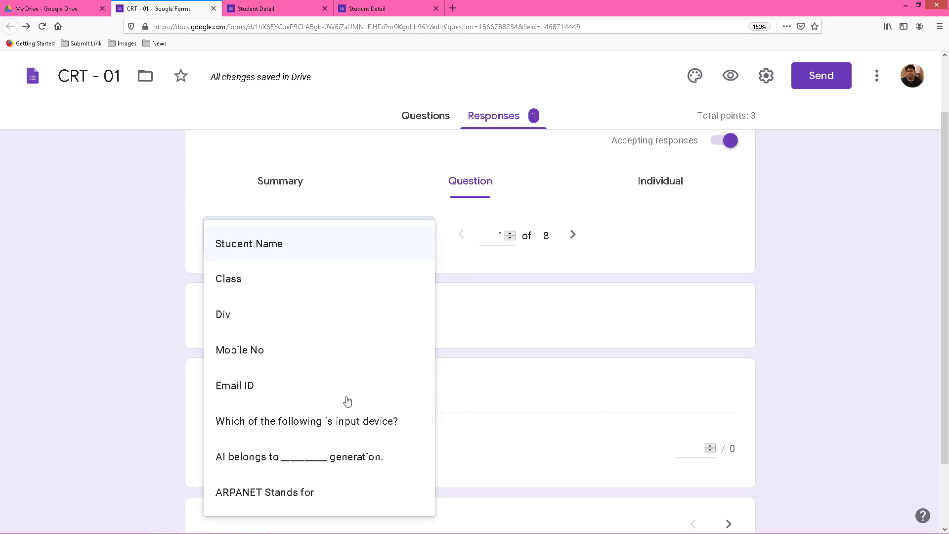
Show question 7 of 8, 'AI belongs to ___ generation.', answered 5th correctly, and check its responder list.
click(354, 459)
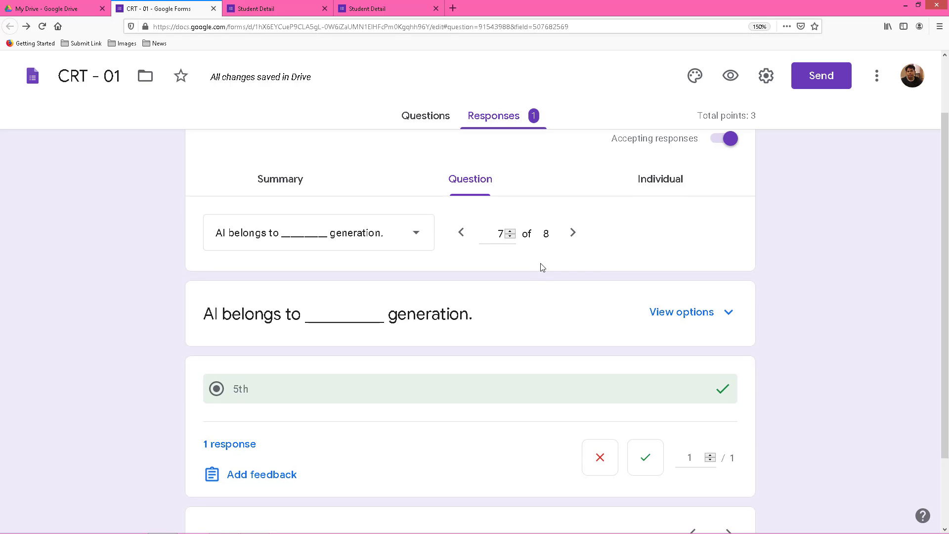
scroll(542, 267, down, 3)
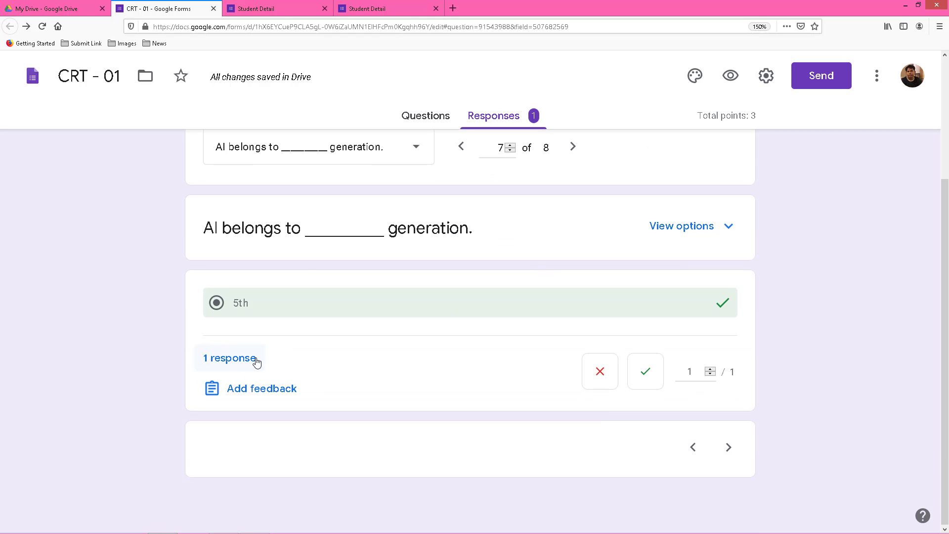
scroll(256, 361, up, 5)
click(227, 517)
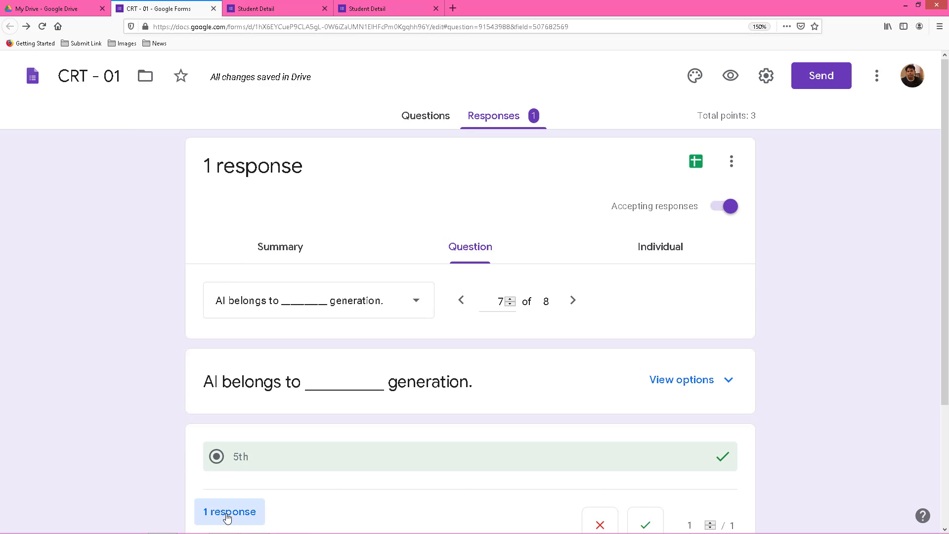
scroll(117, 446, down, 5)
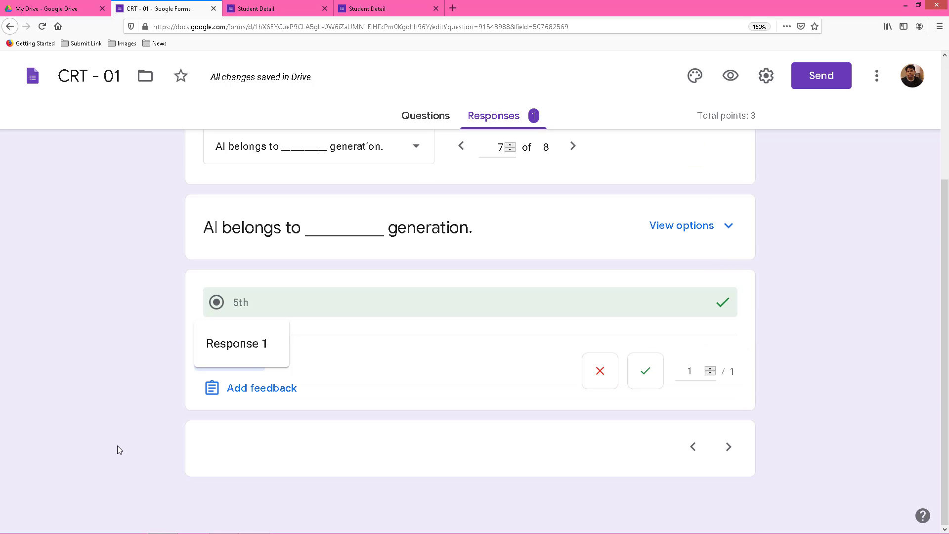
scroll(131, 450, up, 5)
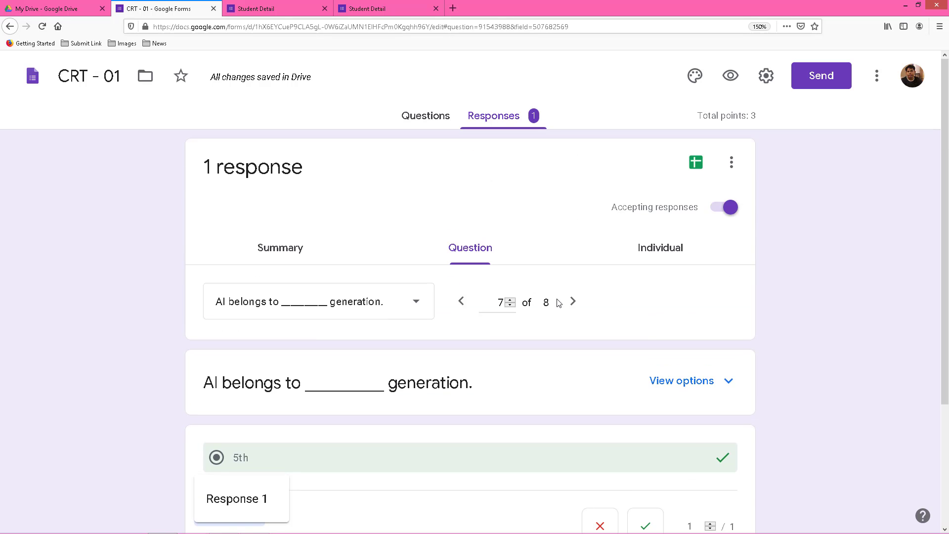
click(573, 301)
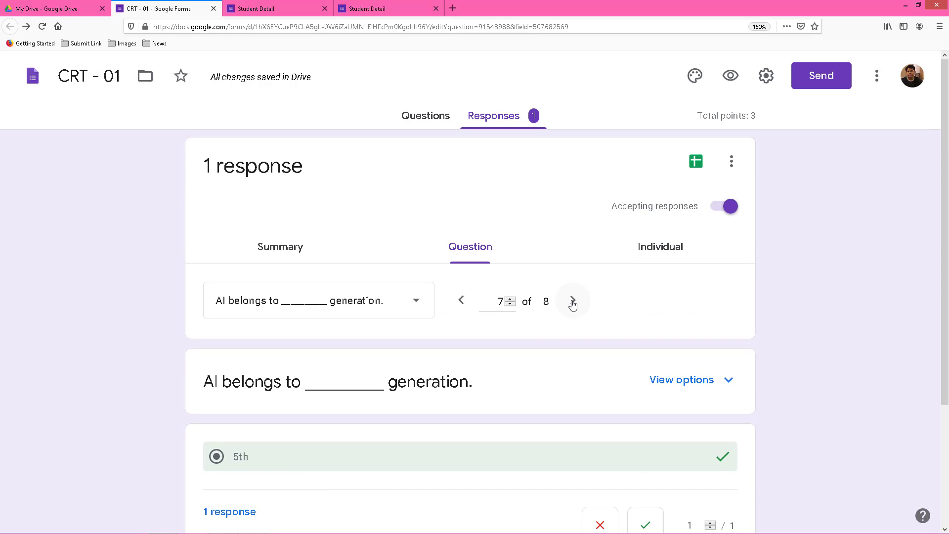
scroll(572, 304, down, 3)
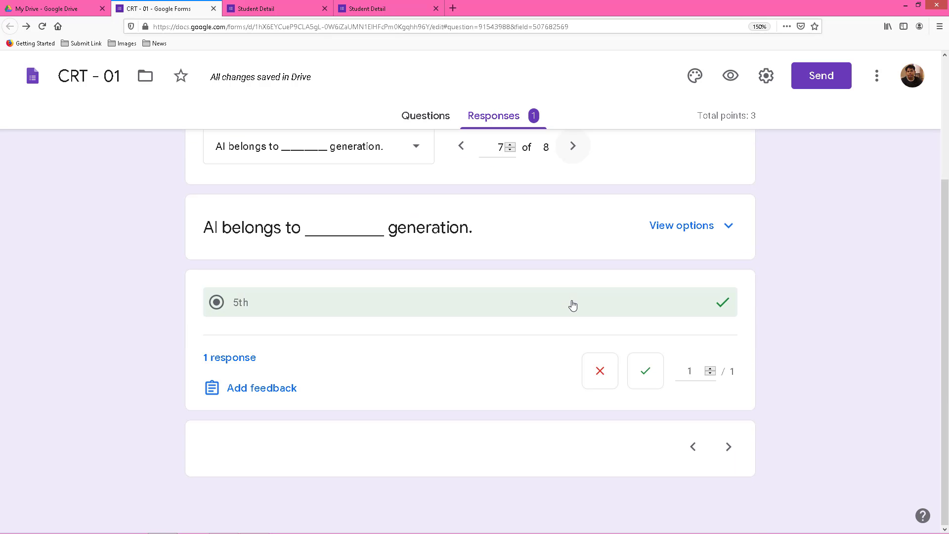
scroll(591, 329, up, 3)
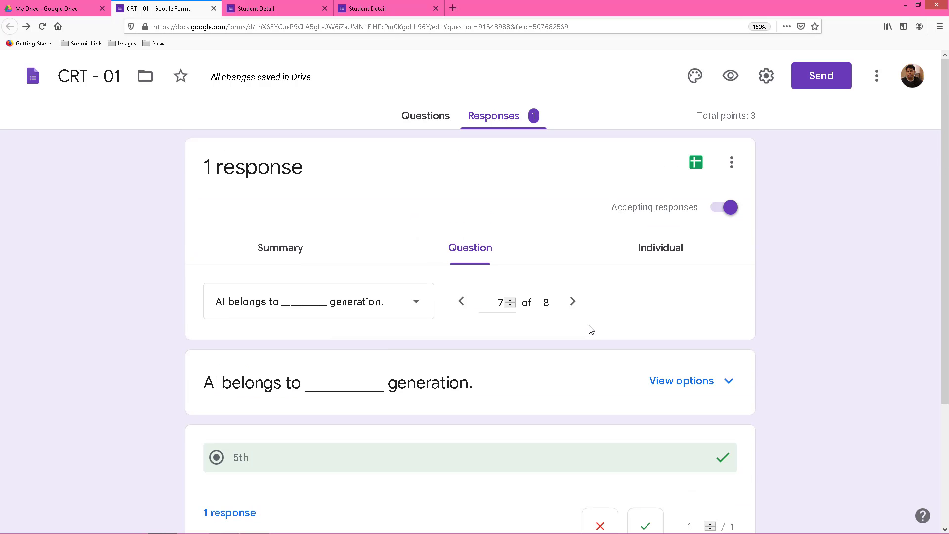
Link responses to a new 'CRT - 01 (Responses)' spreadsheet, allowing its blocked pop-up to open.
click(697, 166)
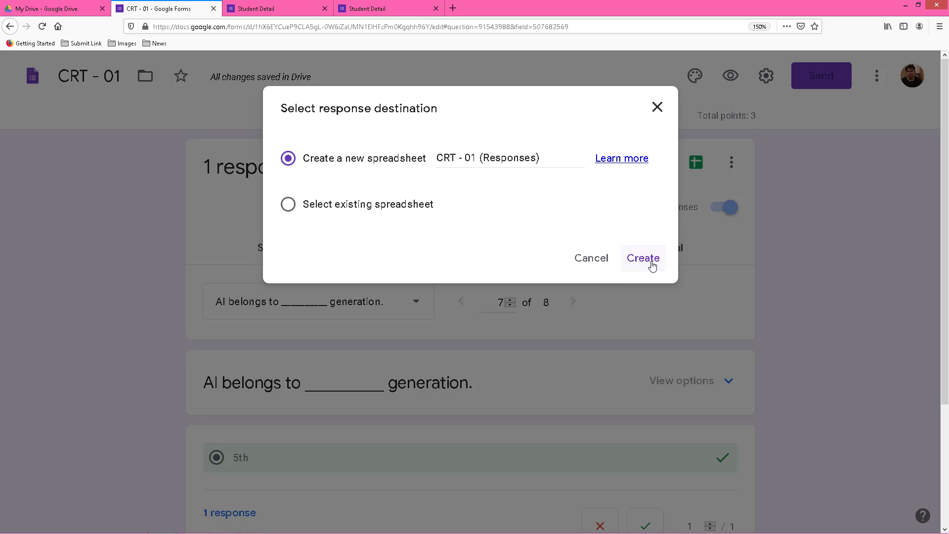
click(642, 258)
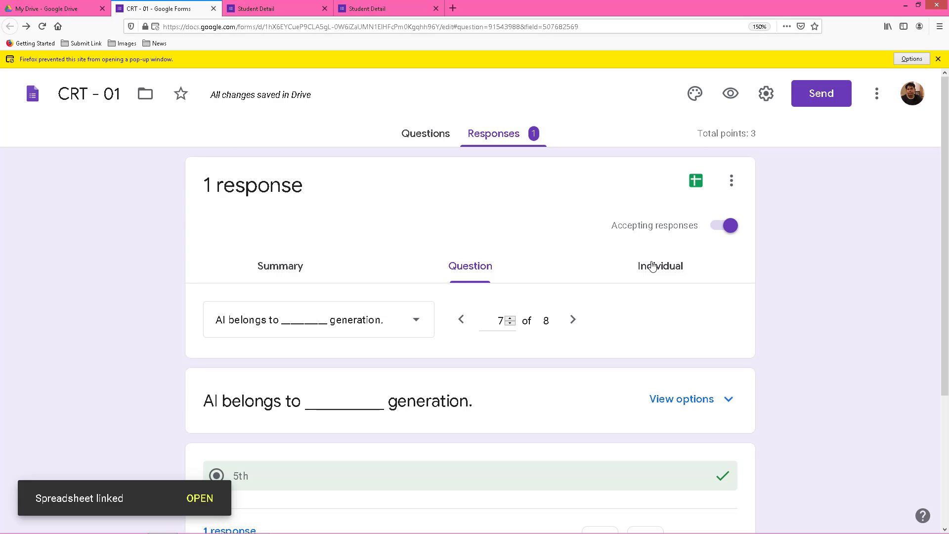
click(912, 59)
click(757, 72)
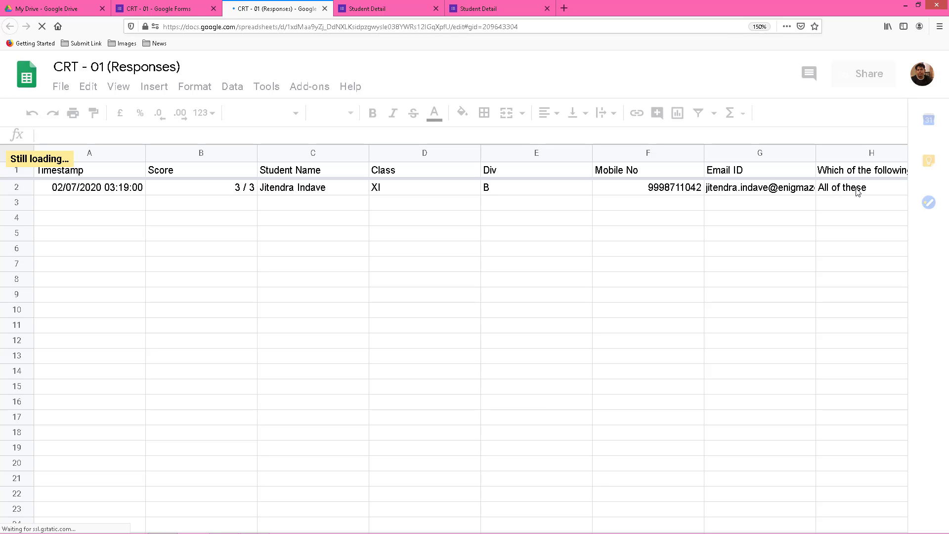
drag(390, 500, 757, 503)
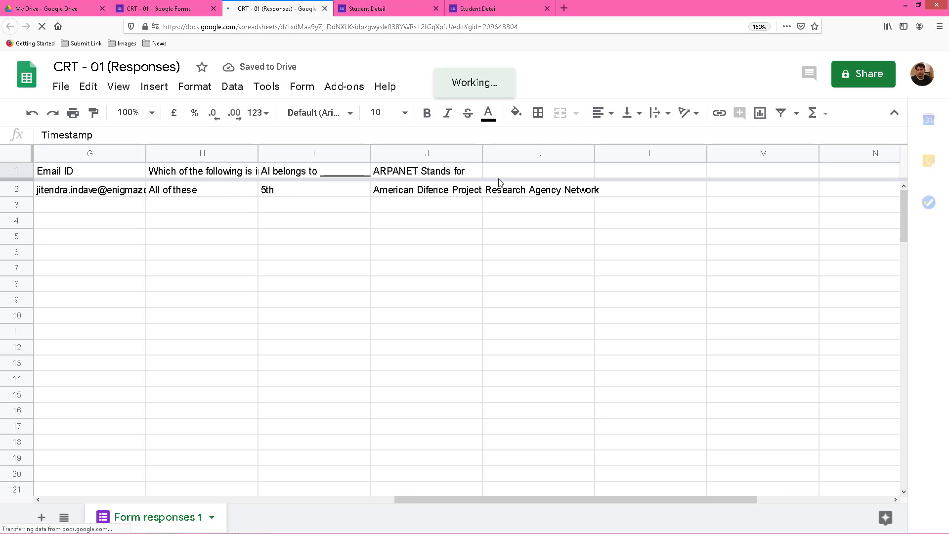
drag(612, 498, 42, 505)
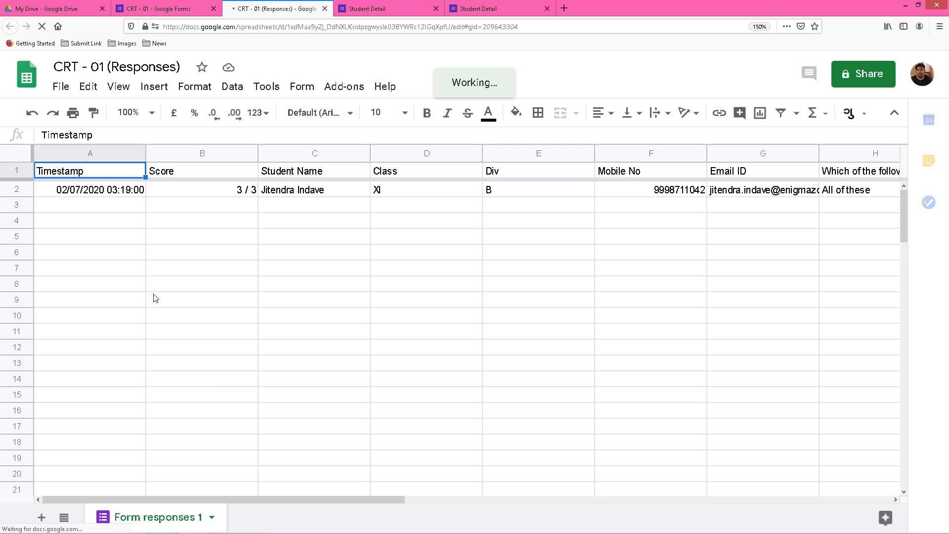
click(120, 201)
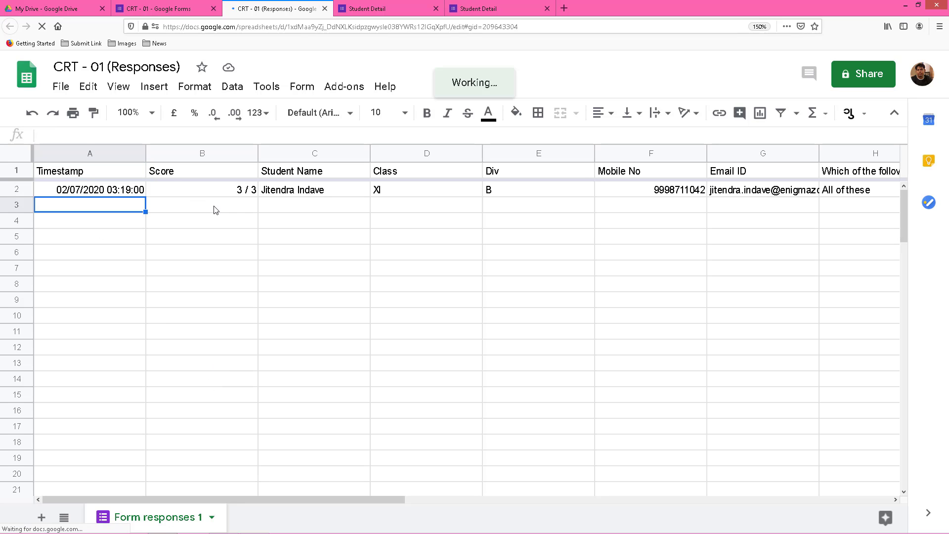
key(Right)
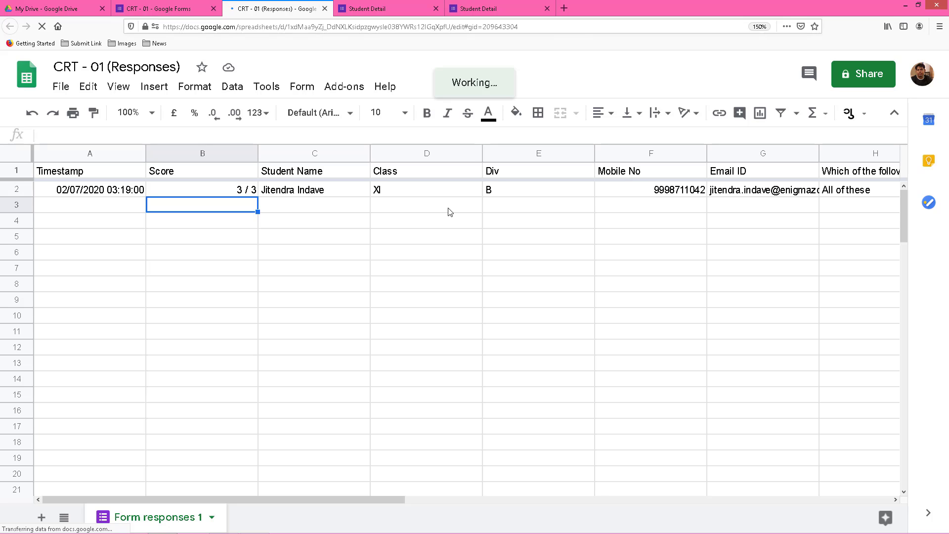
key(Right)
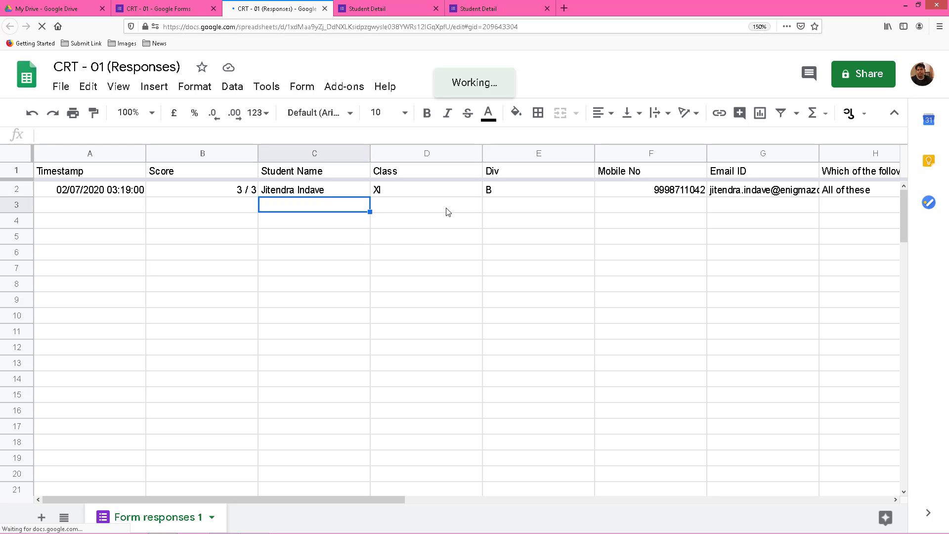